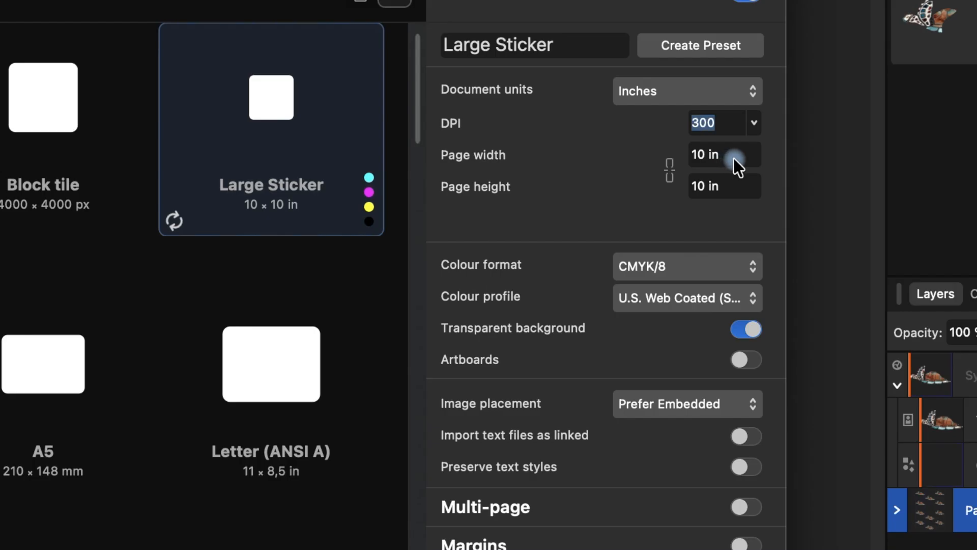
Finish the Large Sticker document: 10 × 10 in, 300 DPI, CMYK/8, transparent background.
left_click(733, 186)
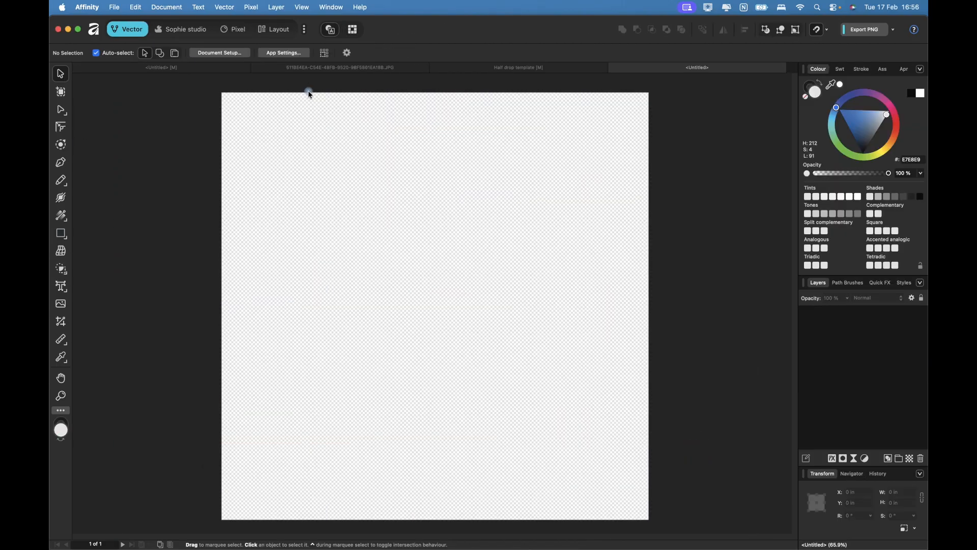
Copy Turtle Top.png from the Half drop template and paste it into the Untitled sticker document.
left_click(514, 72)
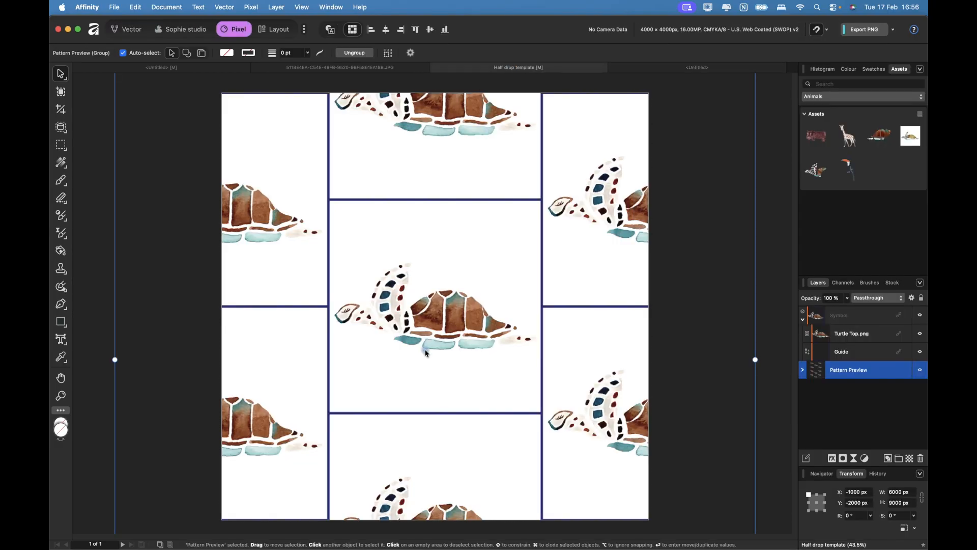
left_click(433, 333)
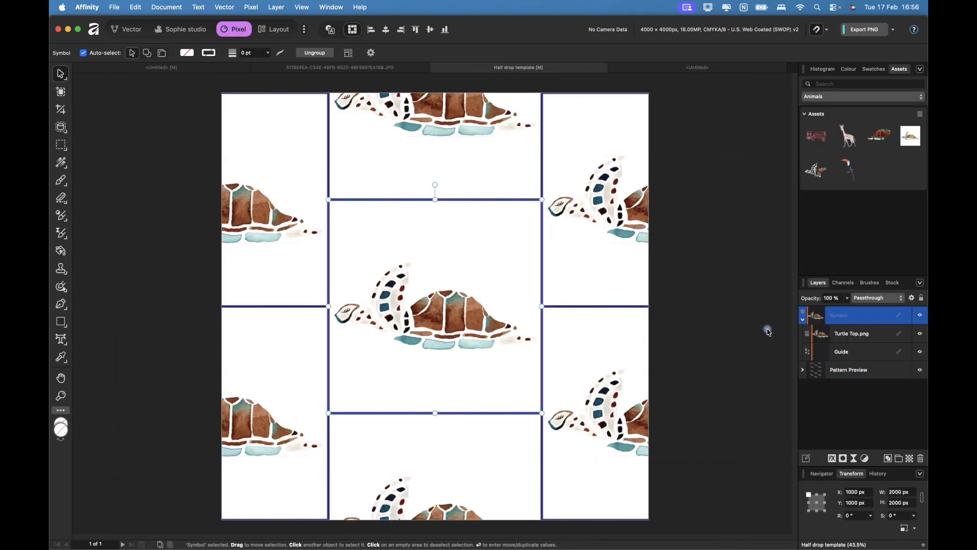
left_click(866, 338)
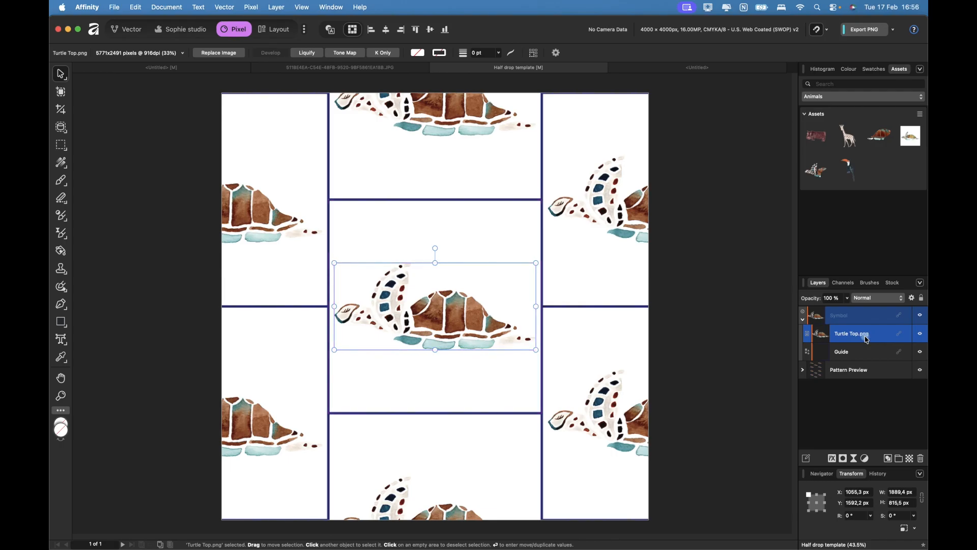
key("super+c")
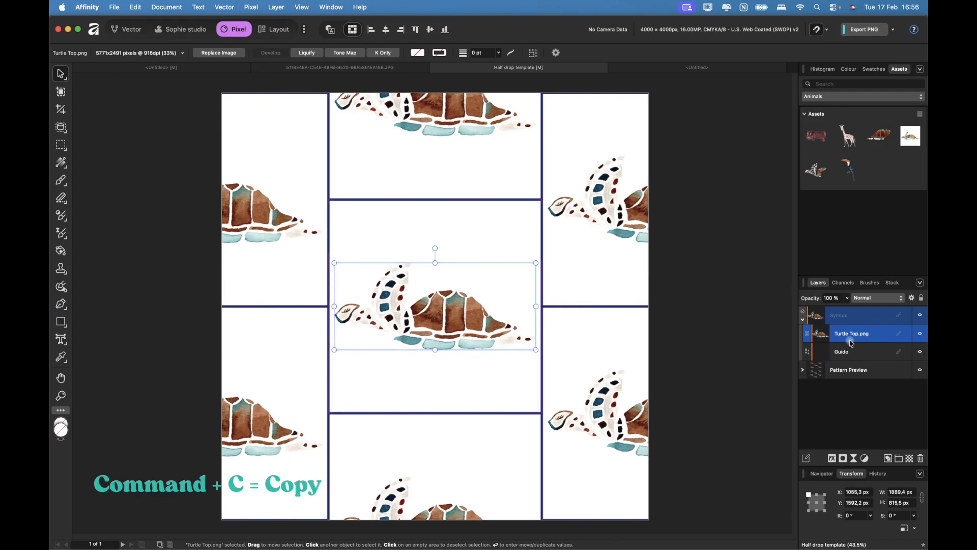
left_click(695, 71)
left_click(822, 334)
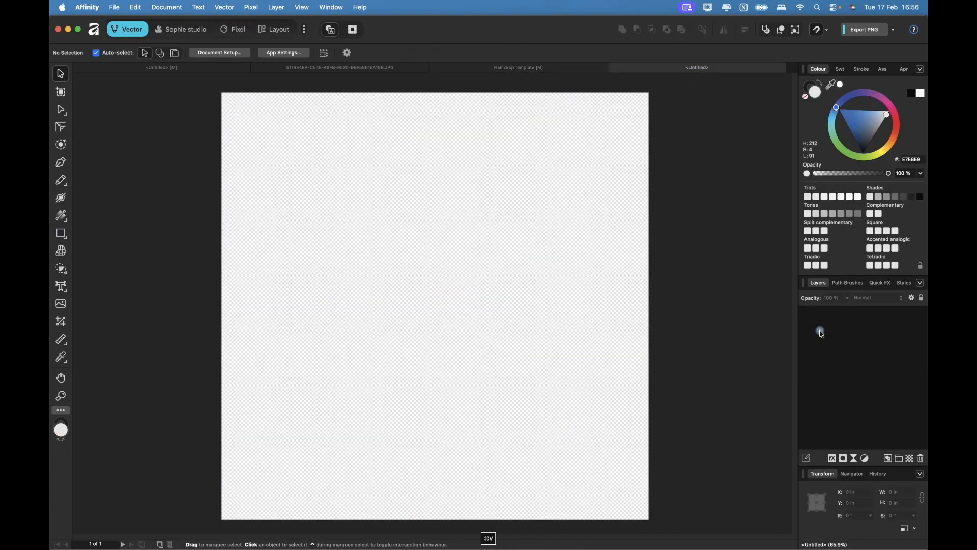
key("super+v")
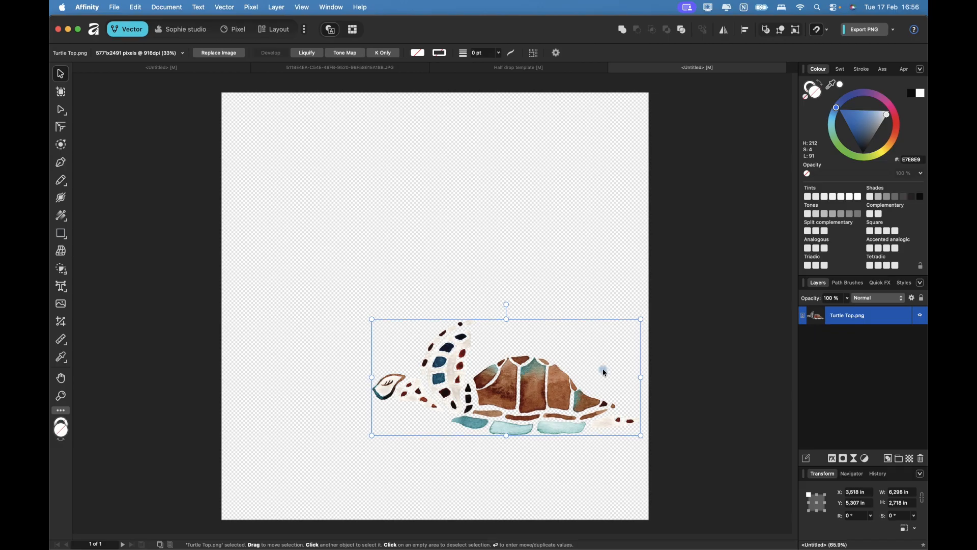
Centre the turtle horizontally and vertically on the sticker page with Align Centre and Align Middle.
left_click_drag(482, 381, 390, 294)
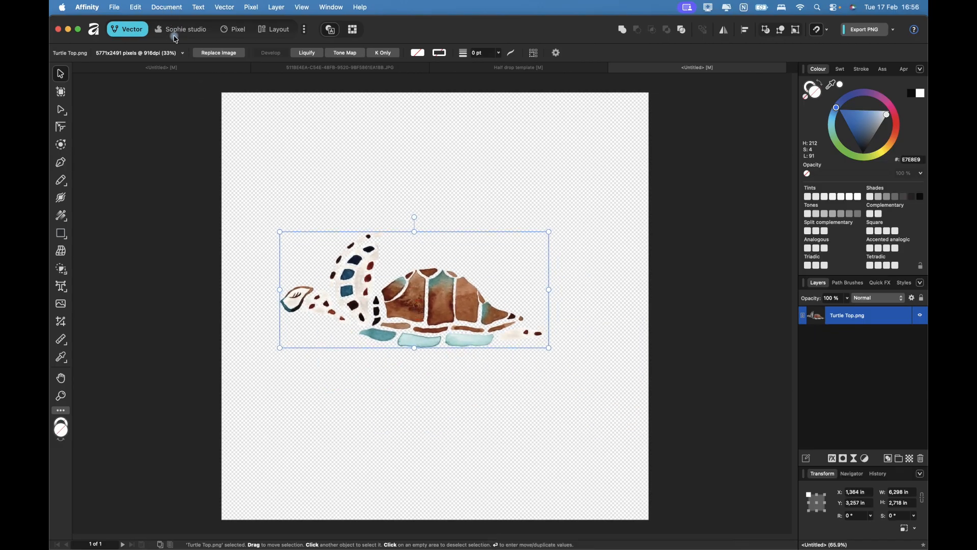
left_click(186, 36)
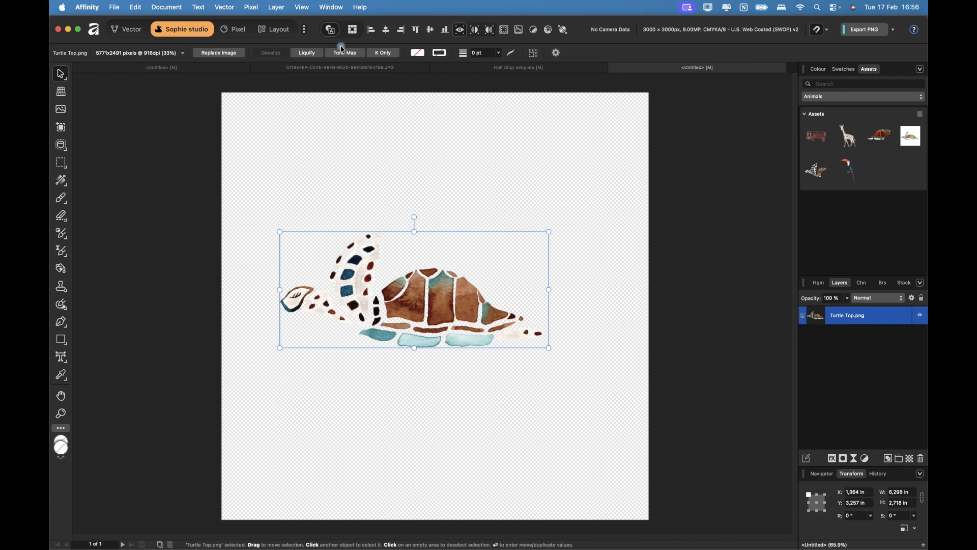
left_click(386, 30)
left_click(430, 29)
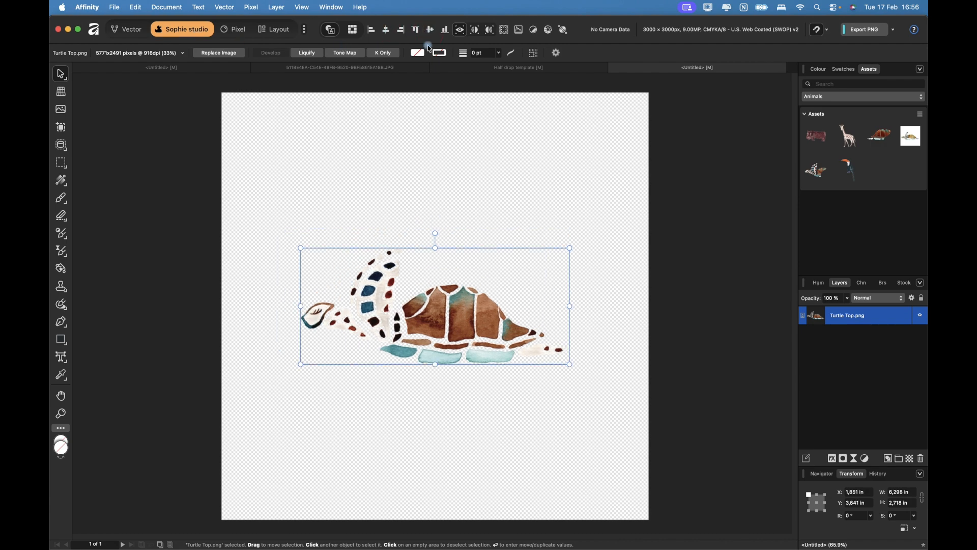
Zoom in and pan around the turtle to inspect its edges.
key("super+equal")
key("super+equal")
key("super+equal")
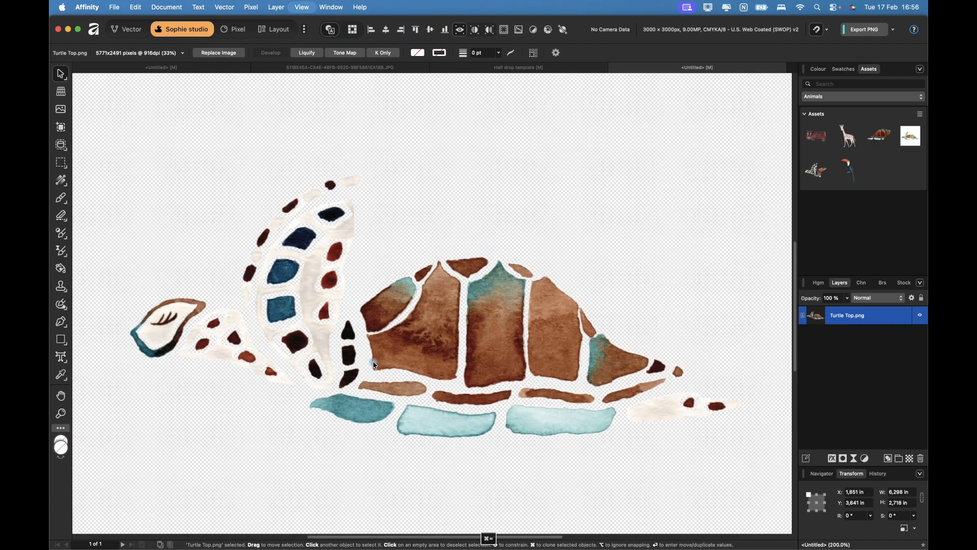
scroll(340, 399, "down", 5)
scroll(340, 400, "left", 3)
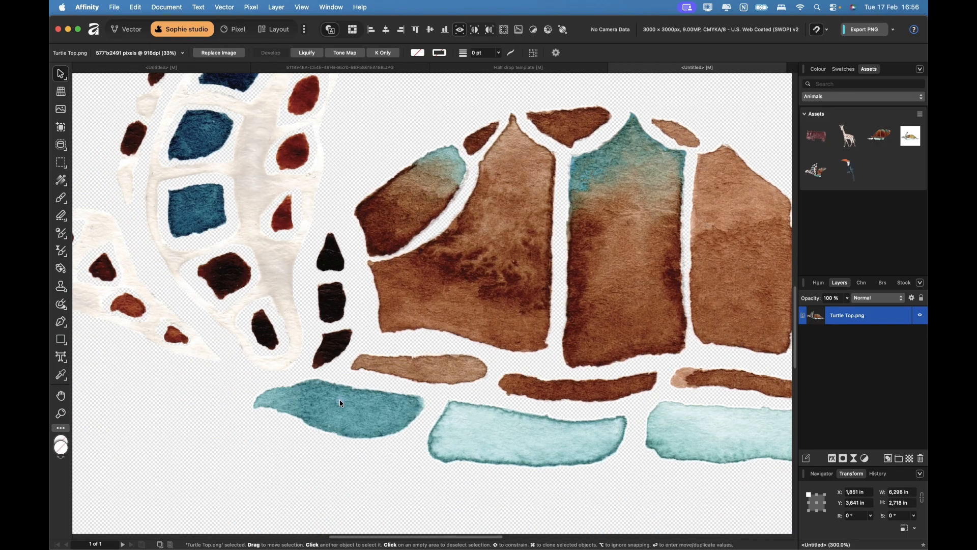
scroll(340, 400, "left", 3)
scroll(340, 399, "up", 1)
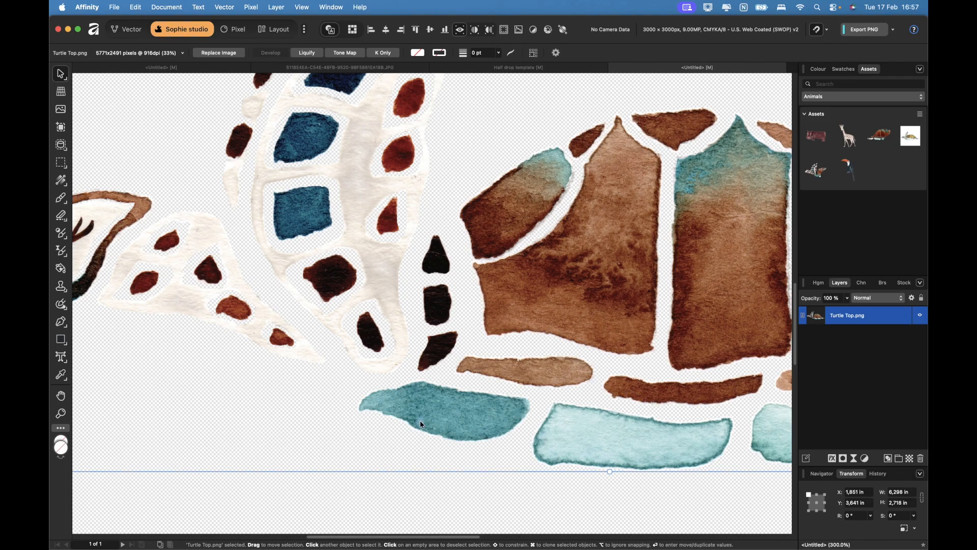
scroll(421, 424, "down", 5)
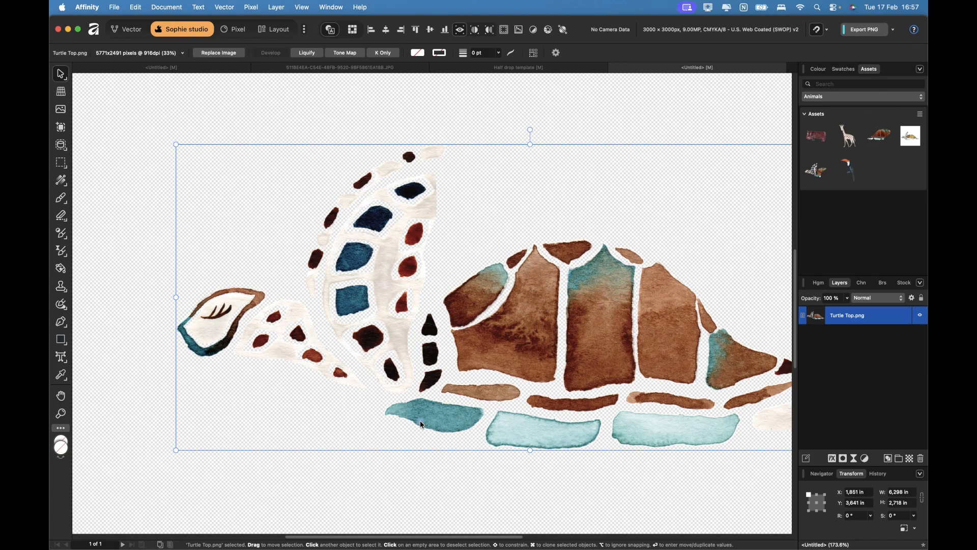
scroll(559, 344, "down", 3)
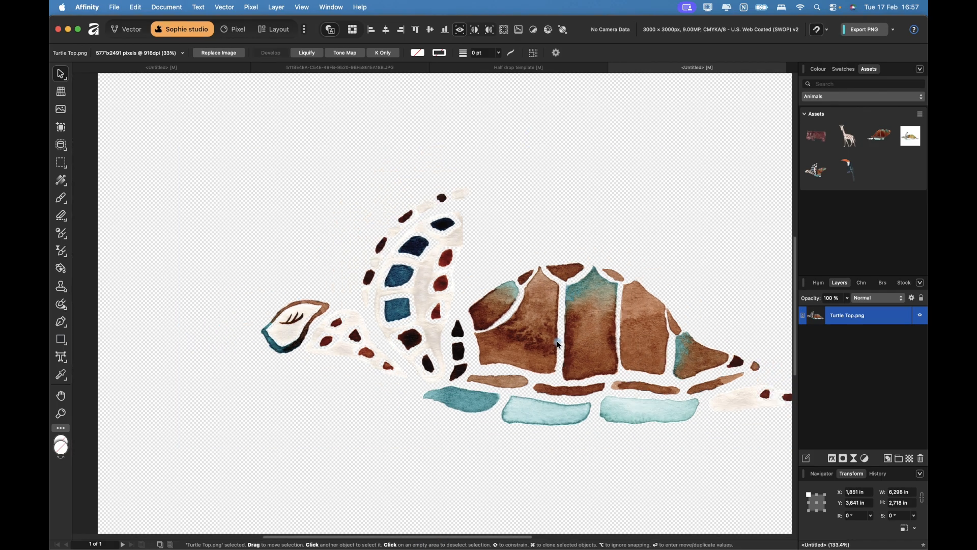
scroll(557, 341, "right", 4)
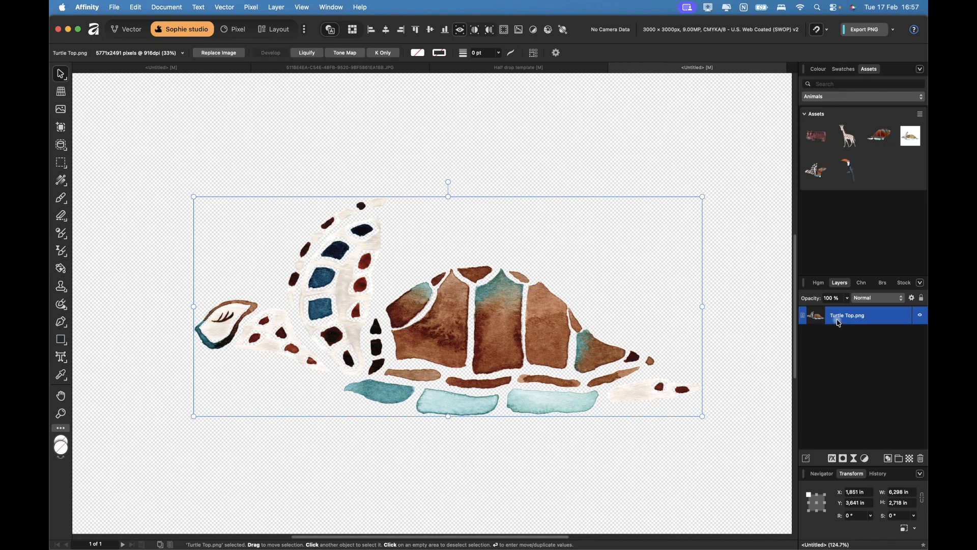
Add a white Outline layer effect to Turtle Top.png.
left_click(833, 461)
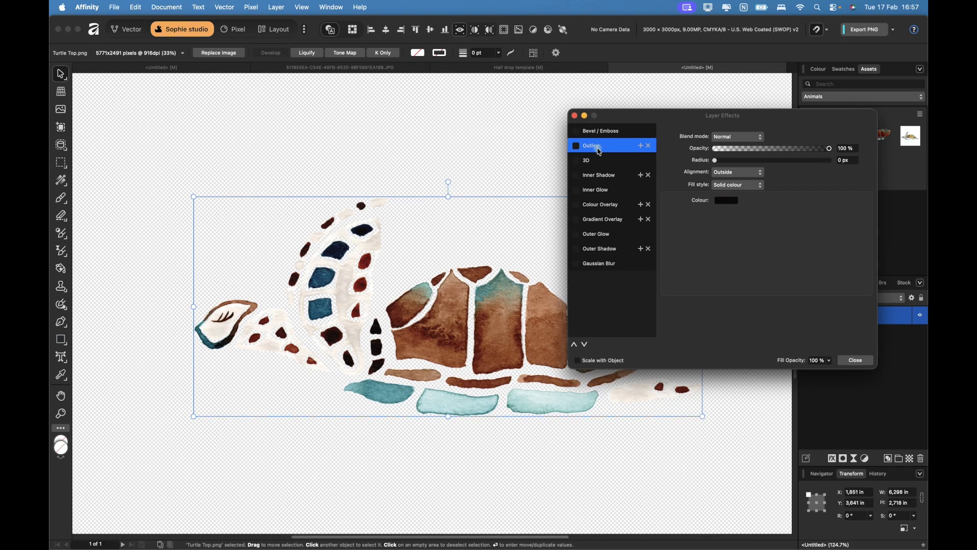
left_click(577, 148)
left_click(733, 202)
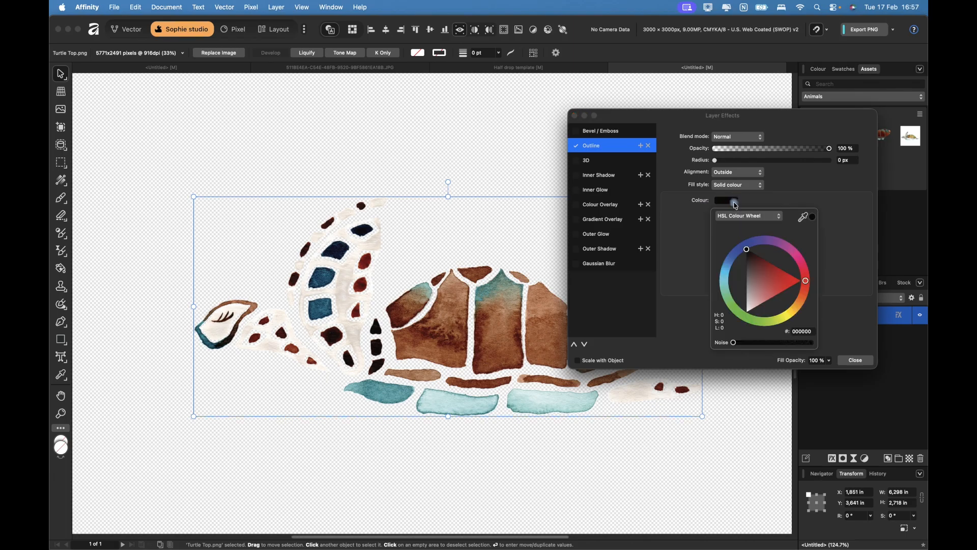
left_click_drag(748, 257, 746, 322)
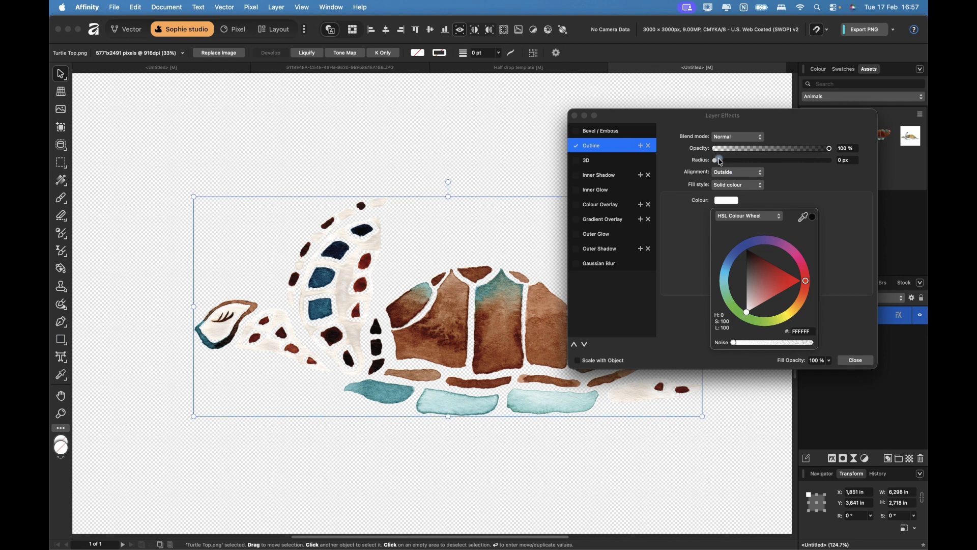
Increase the outline radius to thicken the white border, then inspect it.
left_click_drag(718, 163, 795, 170)
scroll(405, 356, "up", 5)
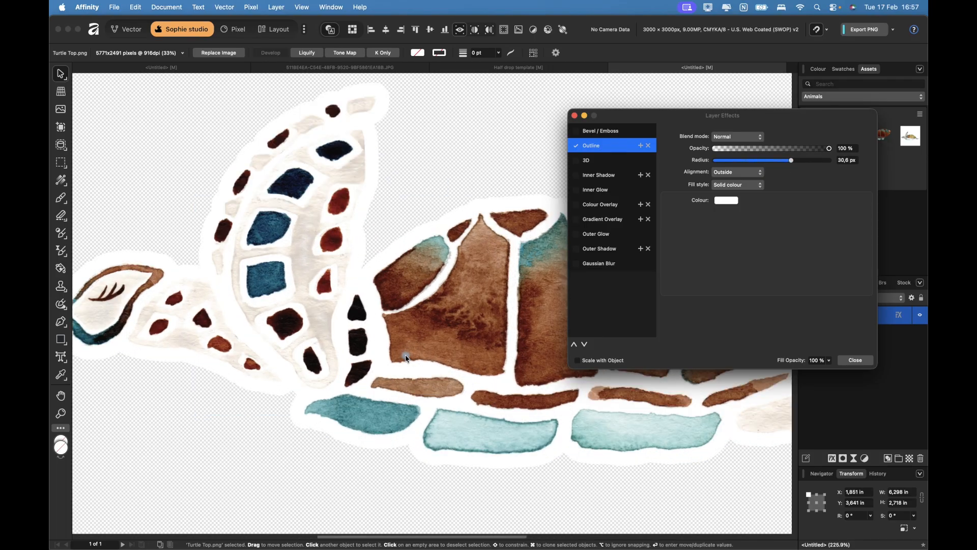
scroll(408, 358, "up", 2)
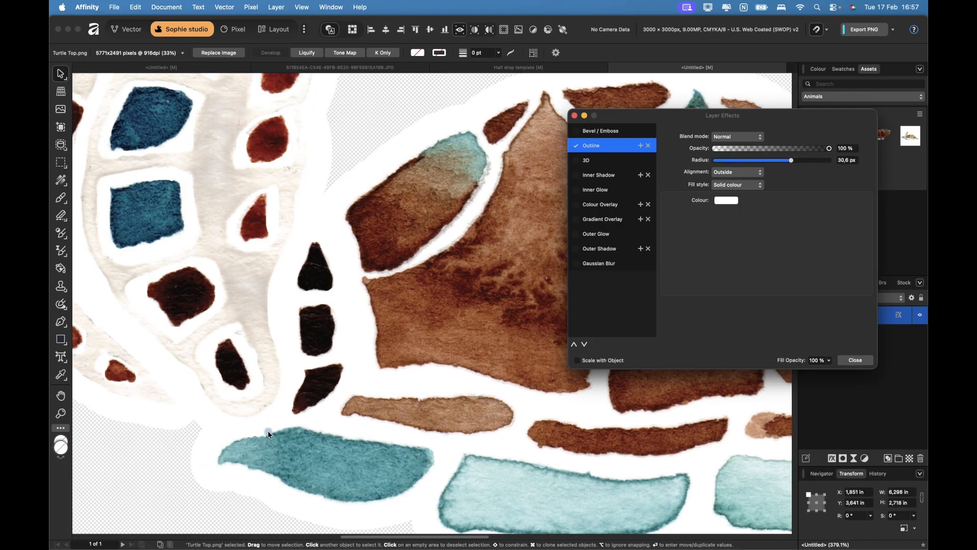
scroll(150, 337, "left", 5)
scroll(150, 337, "up", 2)
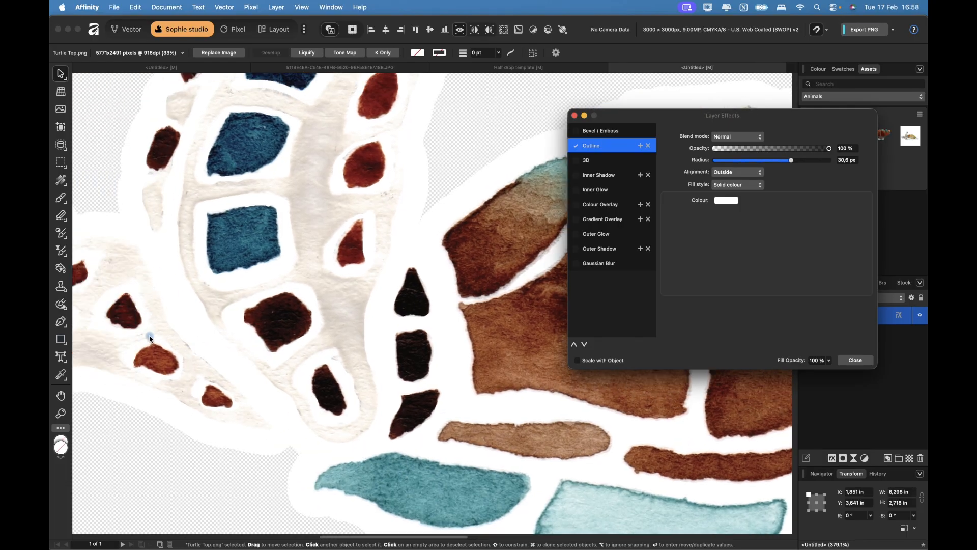
scroll(150, 339, "left", 10)
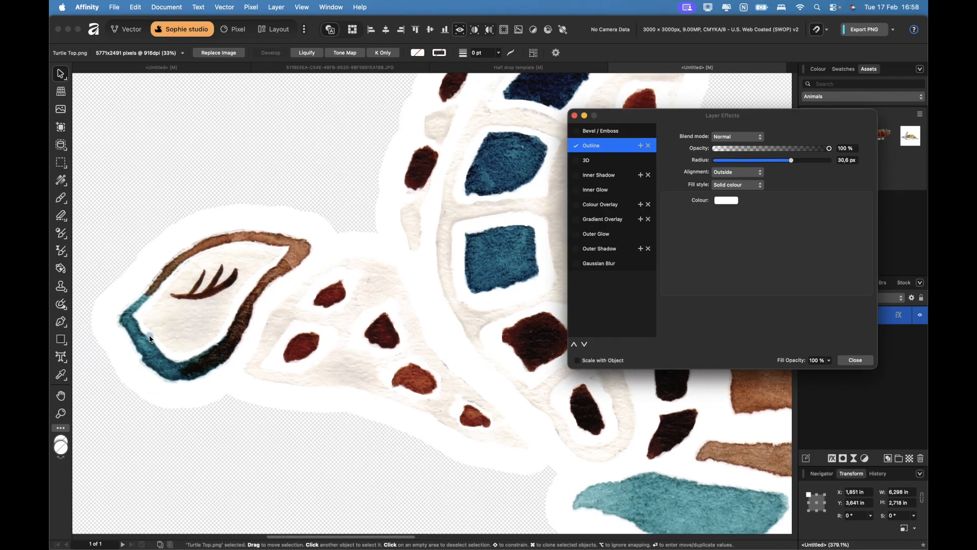
scroll(150, 339, "right", 7)
scroll(150, 338, "down", 1)
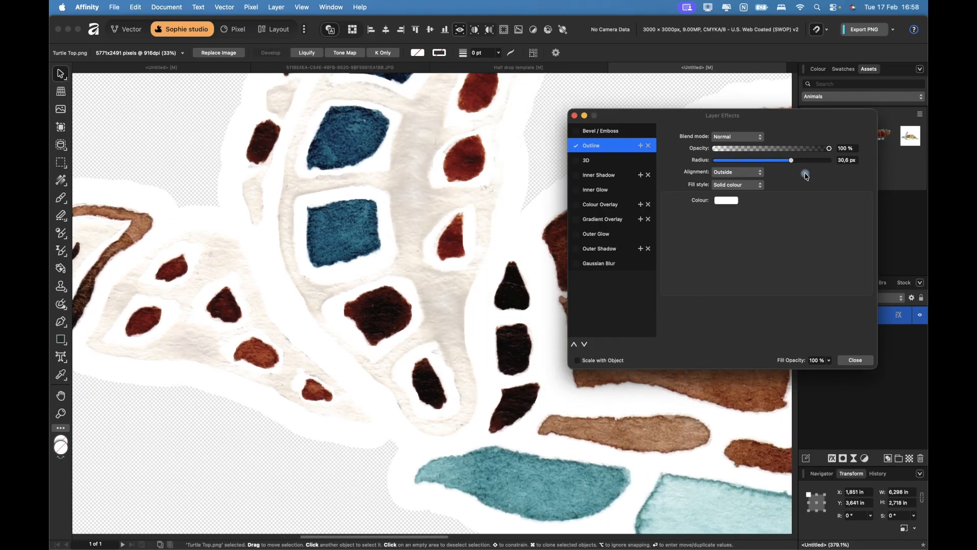
Fine-tune the white outline radius to about 33.4 px and close Layer Effects.
left_click_drag(794, 164, 772, 166)
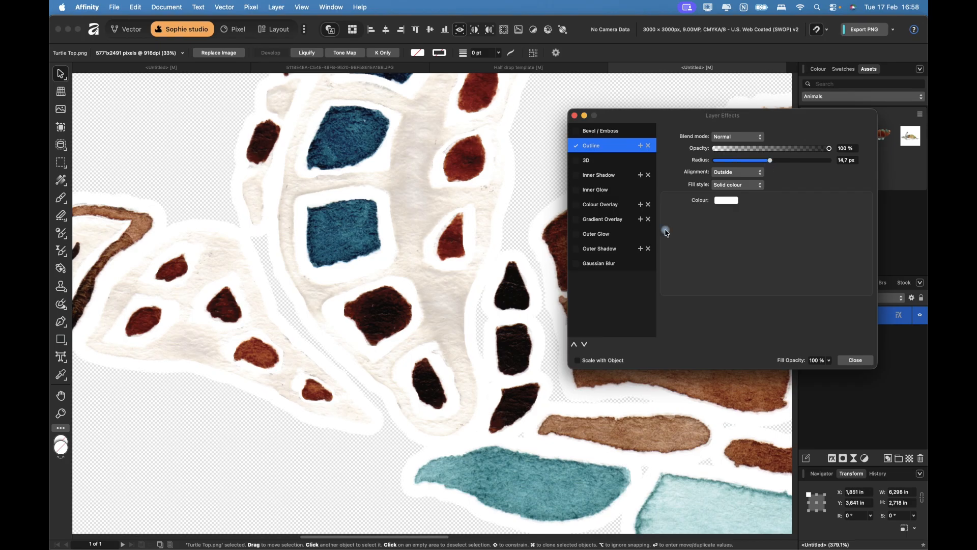
scroll(488, 333, "up", 10)
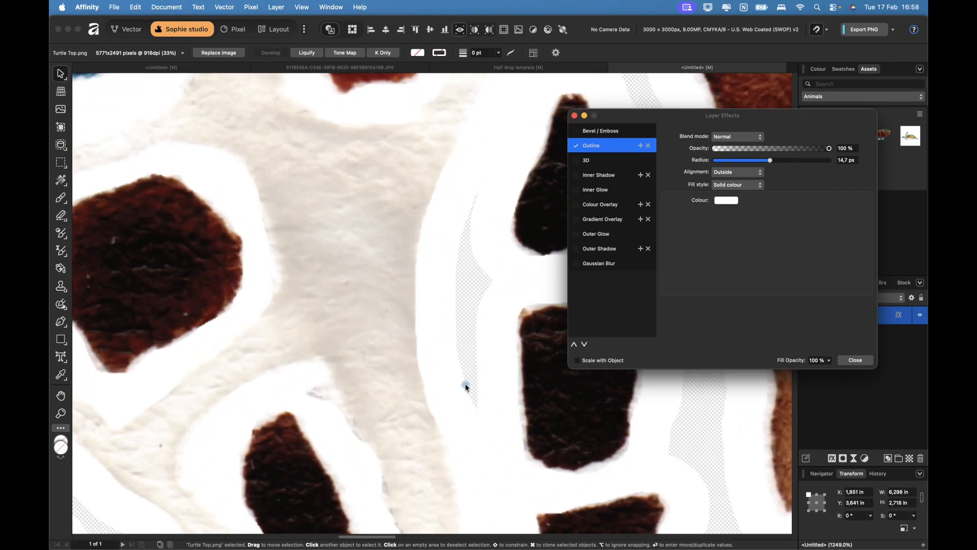
scroll(472, 257, "down", 5)
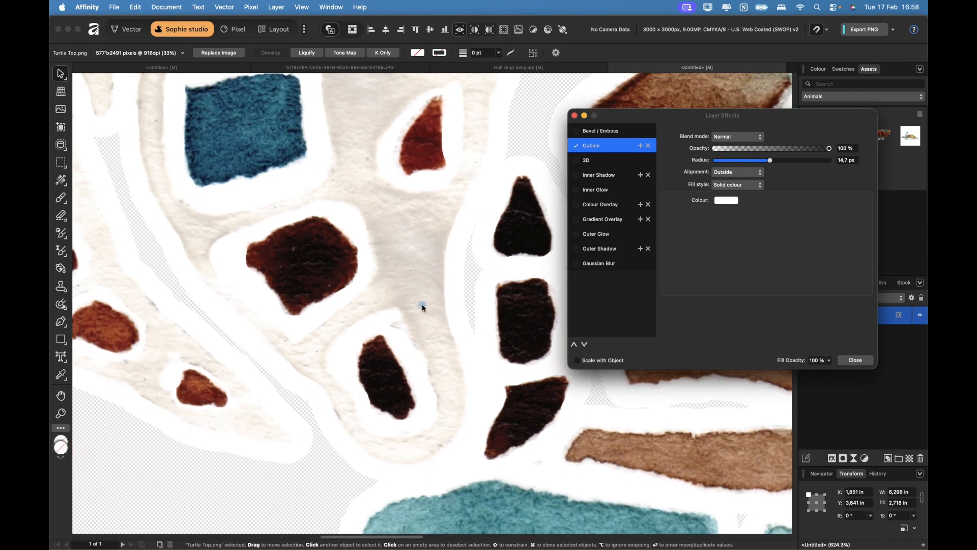
scroll(423, 305, "down", 4)
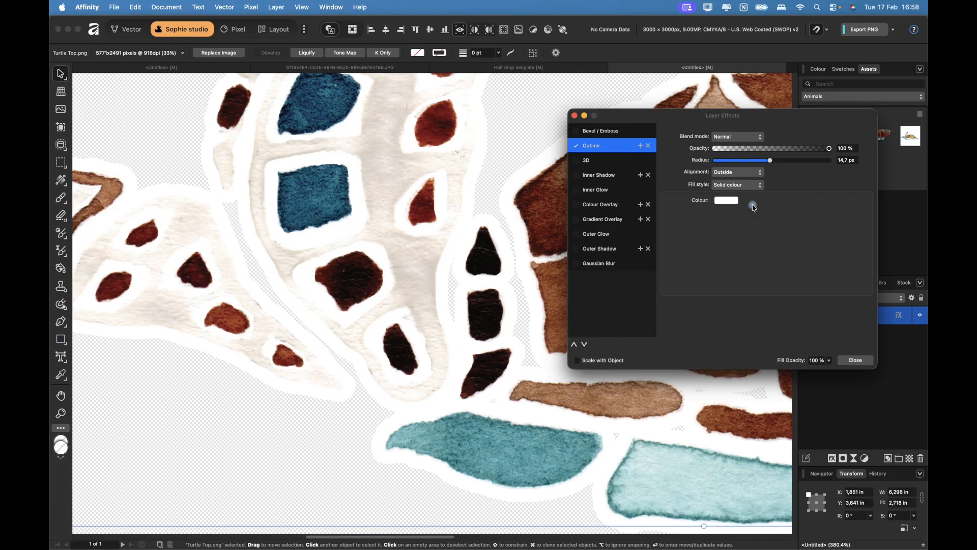
left_click(771, 162)
left_click_drag(771, 164, 797, 166)
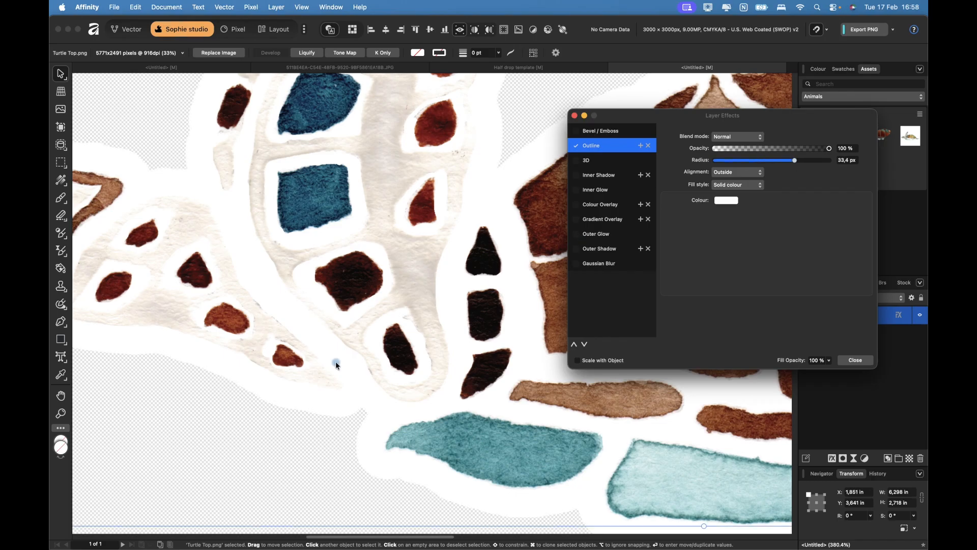
scroll(336, 364, "down", 1)
scroll(337, 365, "down", 10)
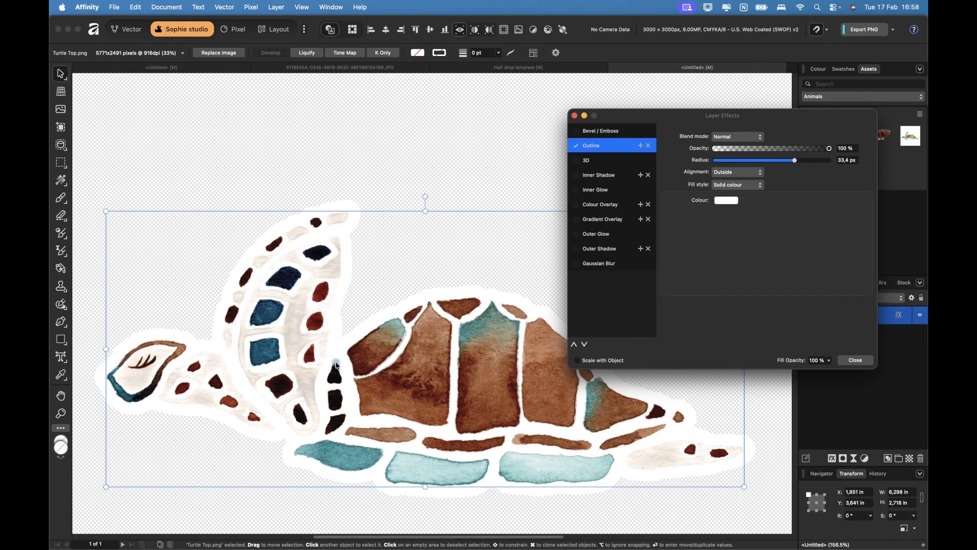
scroll(337, 364, "down", 1)
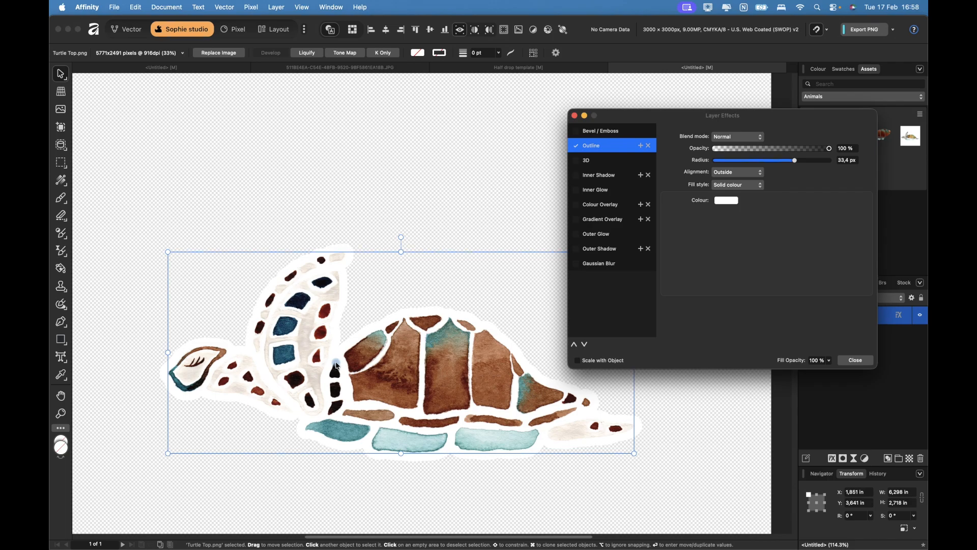
left_click(858, 360)
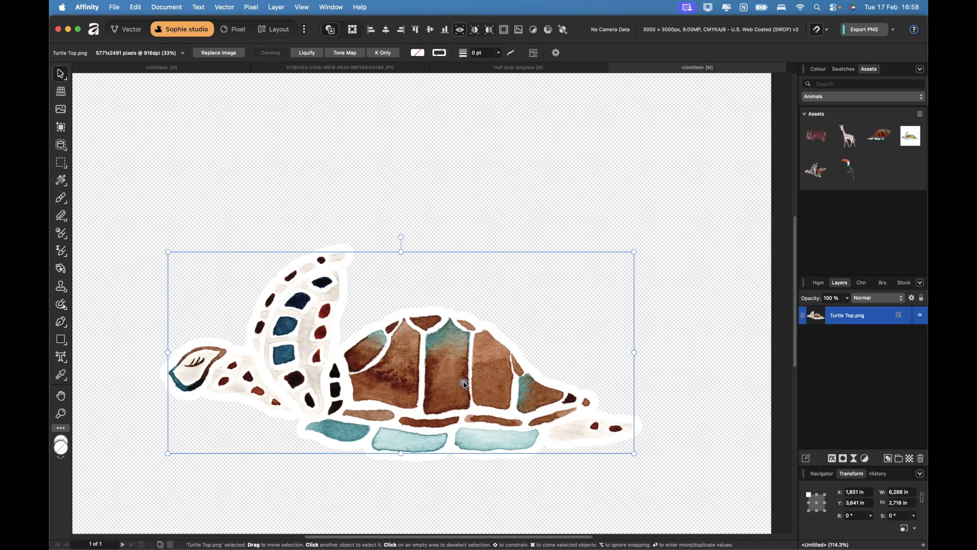
Drag the corner handle to shrink the outlined turtle to roughly 1.2 in wide, then zoom in.
left_click_drag(168, 252, 550, 407)
scroll(551, 407, "up", 3)
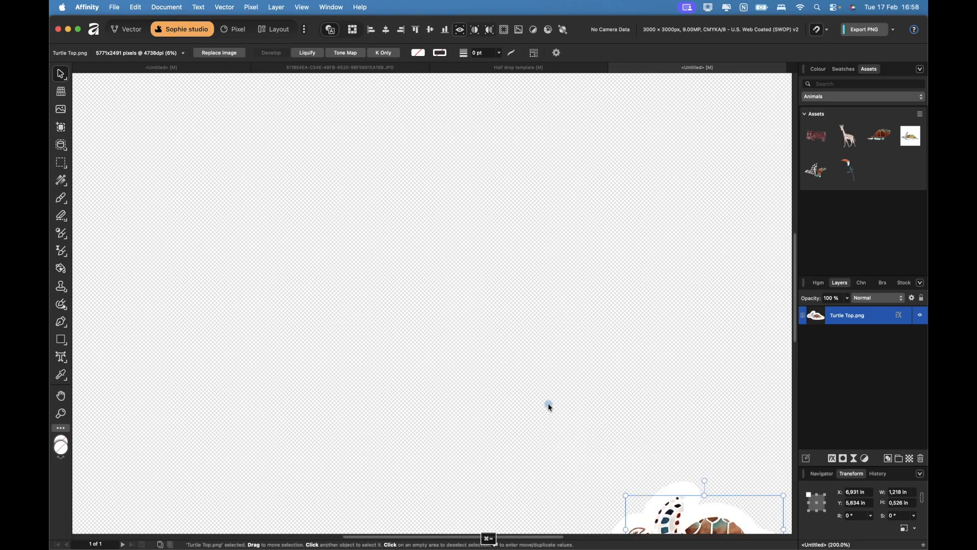
scroll(549, 406, "right", 4)
scroll(548, 407, "down", 2)
key("super+=")
key("super+=")
key("super+=")
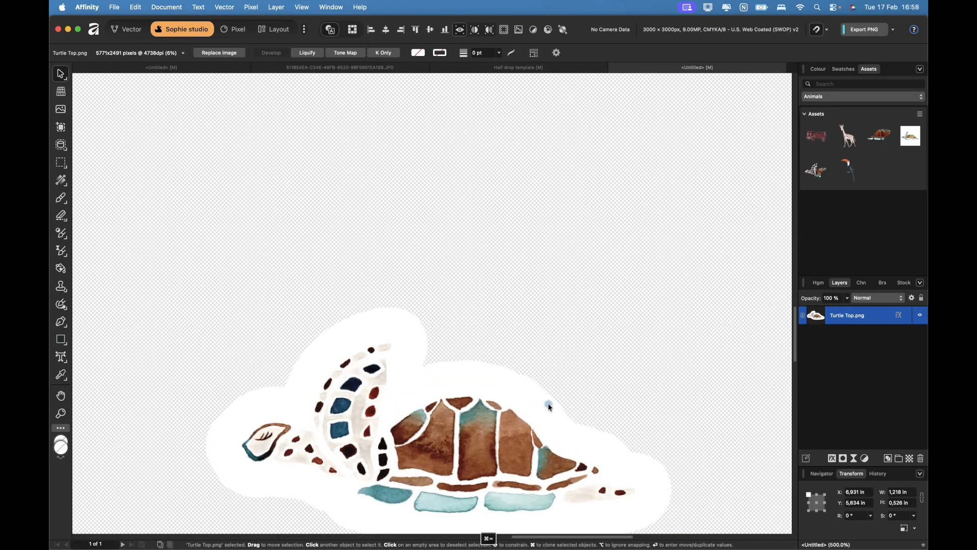
scroll(550, 408, "down", 3)
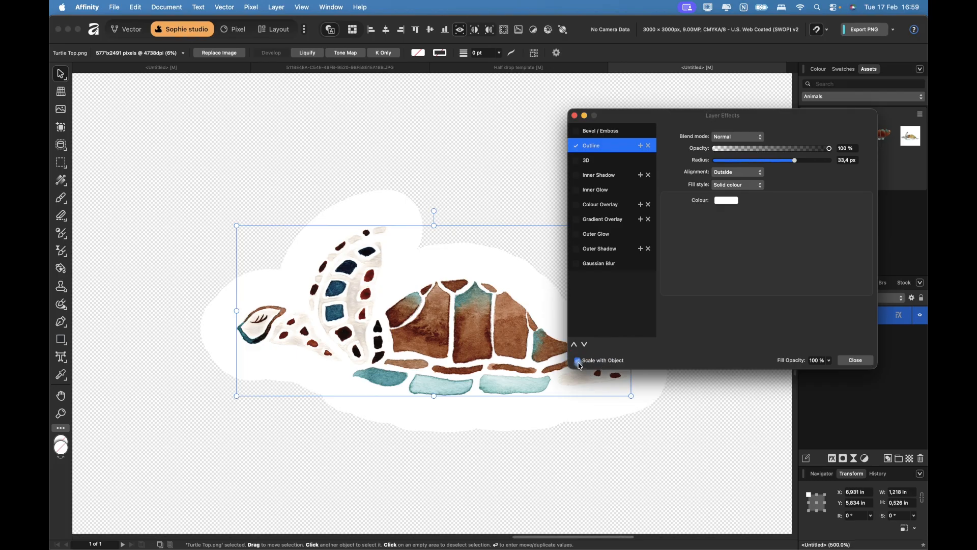
Close Layer Effects and enlarge the turtle again with its corner handles.
left_click(846, 361)
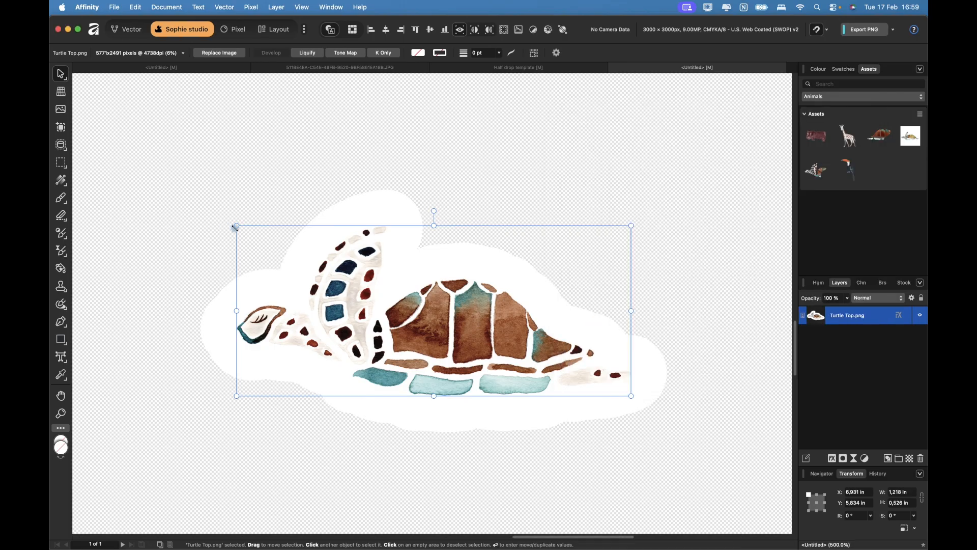
left_click_drag(236, 226, 71, 125)
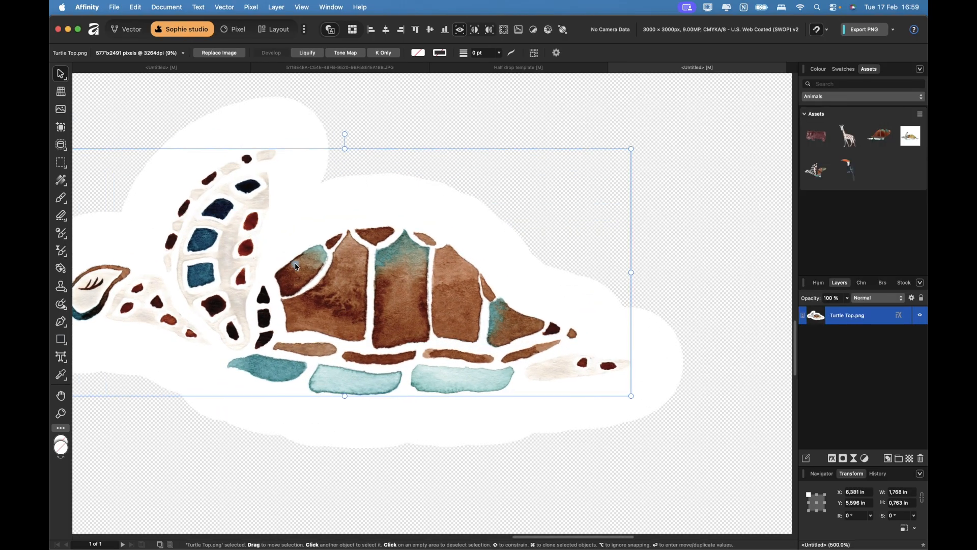
scroll(296, 266, "down", 5)
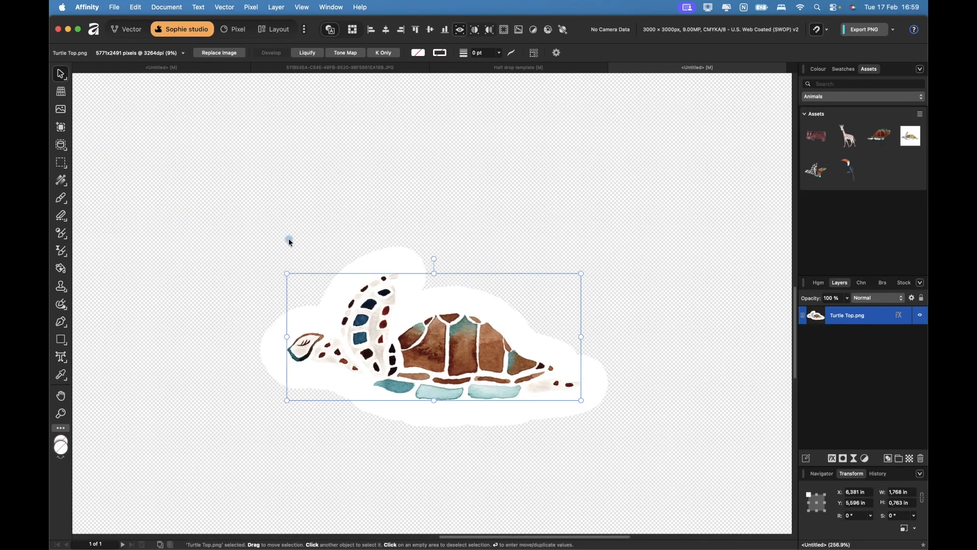
left_click_drag(287, 273, 88, 97)
left_click(121, 140)
left_click(295, 309)
scroll(329, 360, "down", 4)
scroll(328, 360, "left", 5)
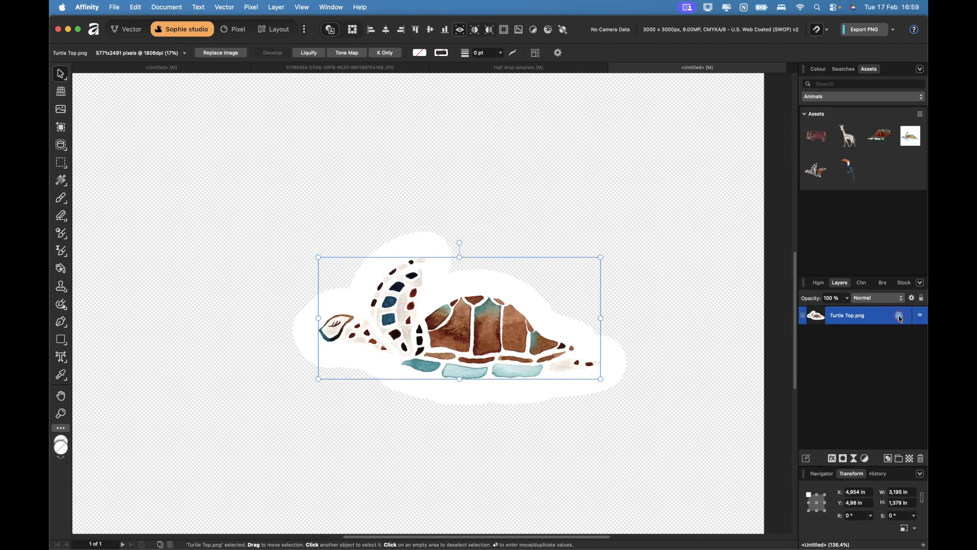
Toggle Scale with Object, set the outline radius to about 31.9 px, and resize the turtle to ~4.9 in.
left_click(899, 316)
left_click(577, 360)
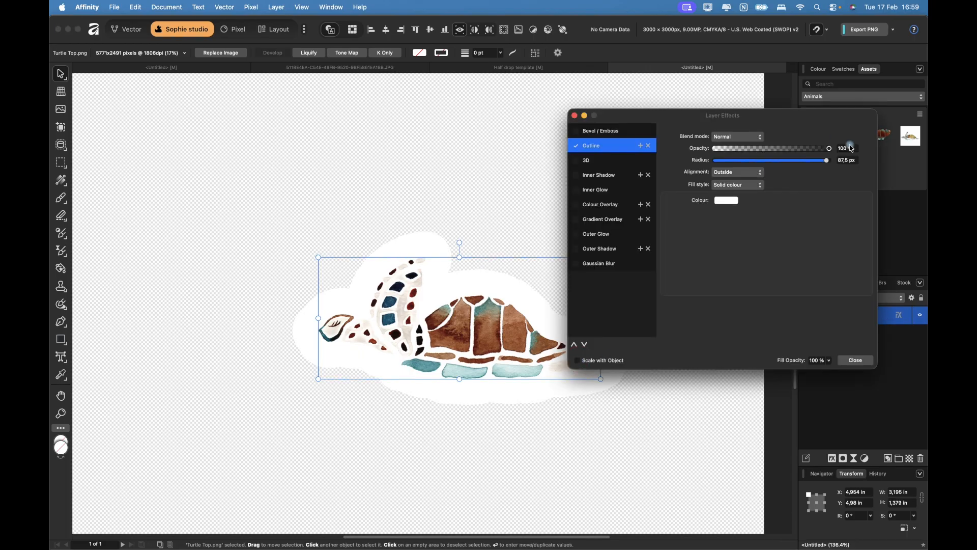
left_click_drag(827, 160, 796, 168)
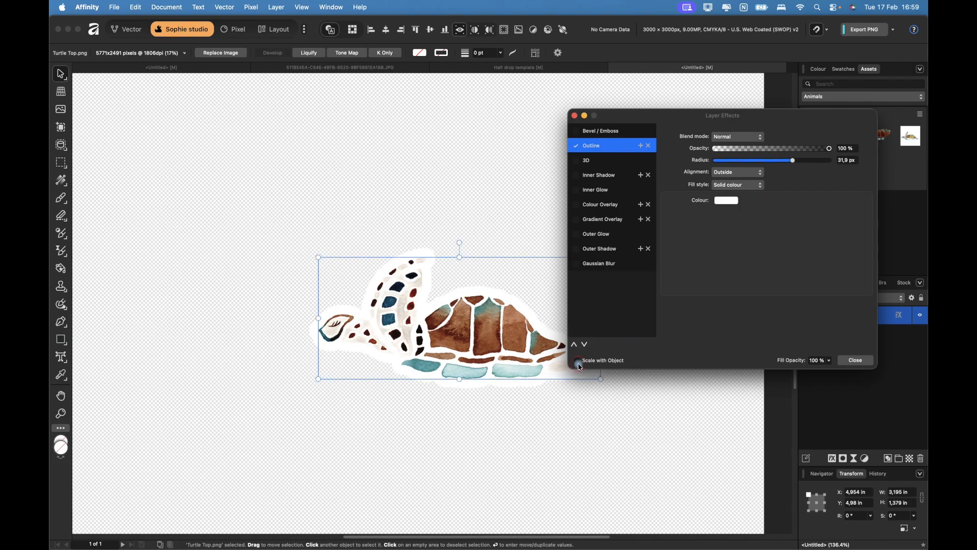
left_click(854, 361)
left_click_drag(318, 257, 195, 209)
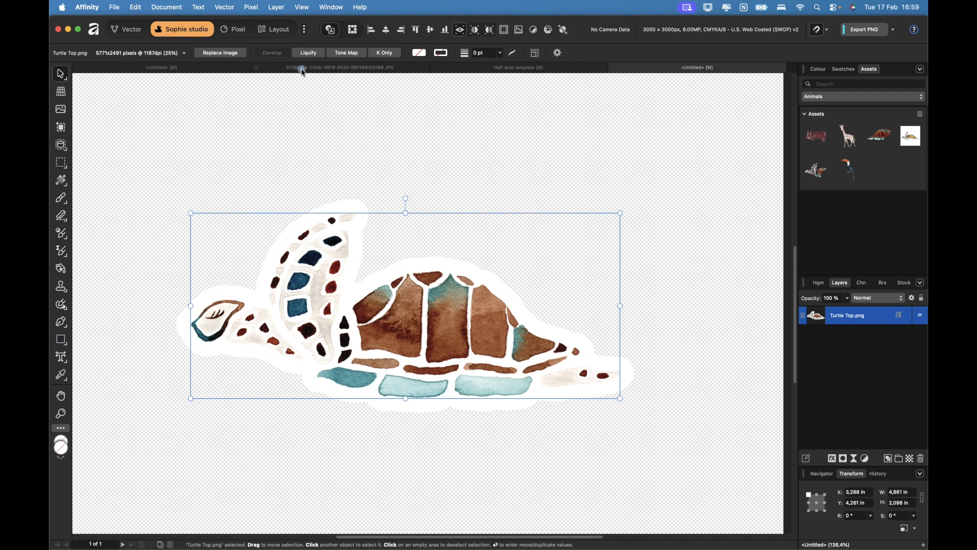
Go to the Slow Down document, select the gradient text, and open its Layer Effects.
left_click(177, 69)
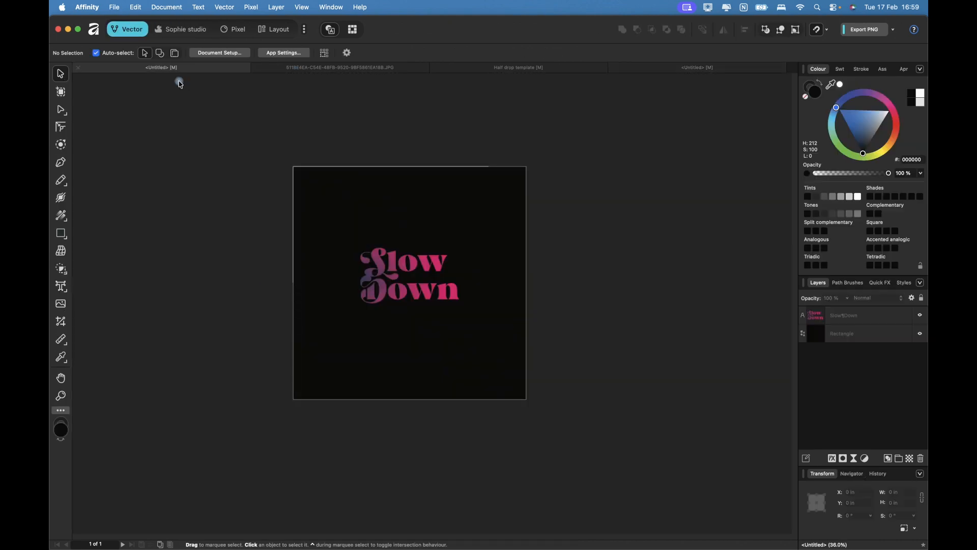
scroll(408, 320, "up", 5)
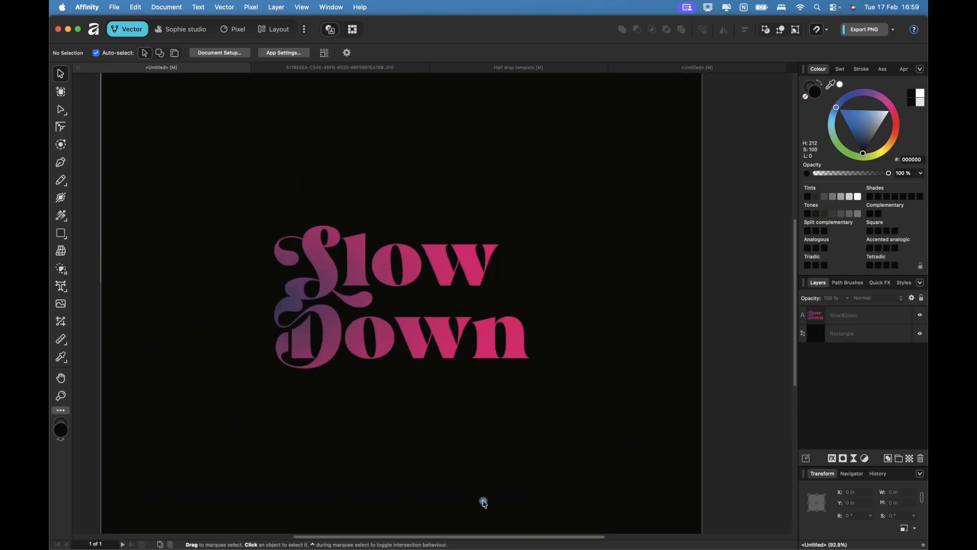
scroll(385, 371, "up", 4)
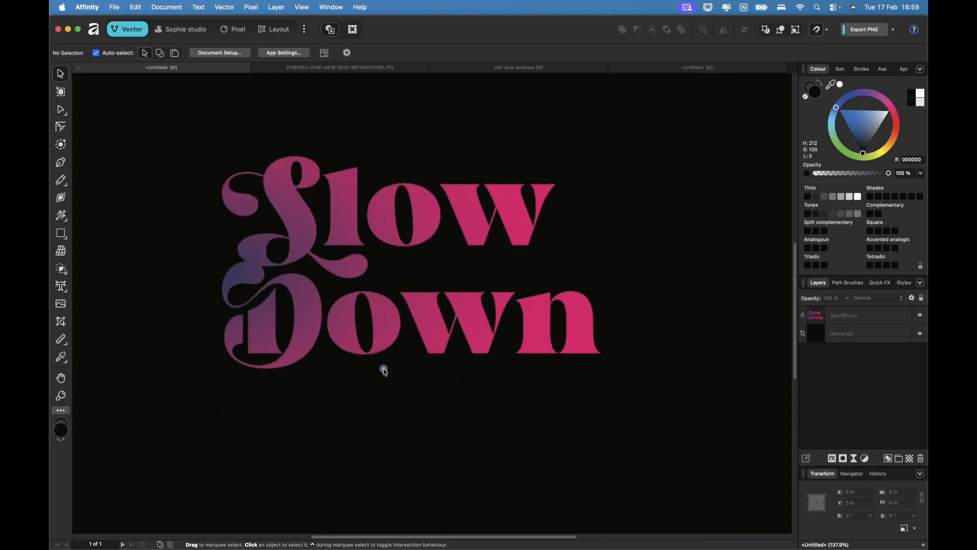
scroll(385, 372, "up", 2)
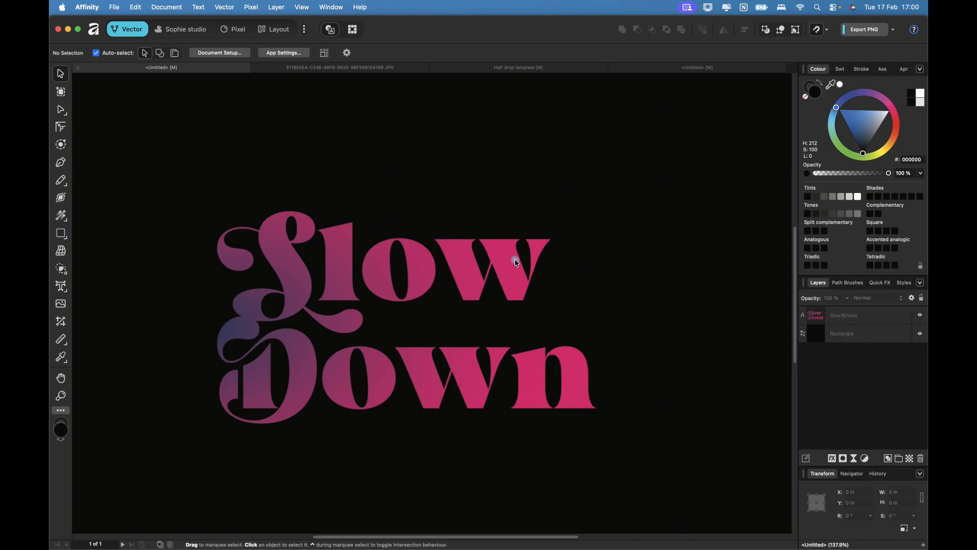
left_click(523, 270)
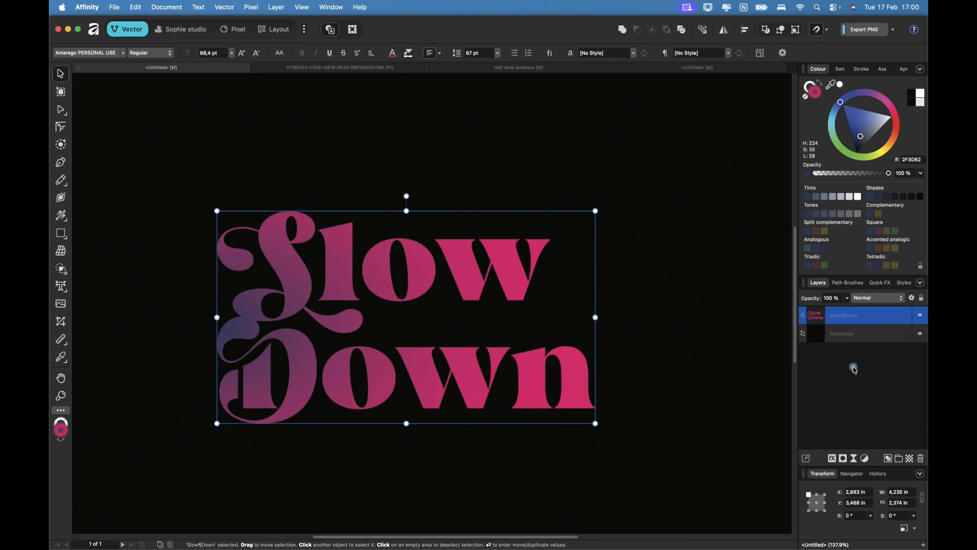
left_click(832, 458)
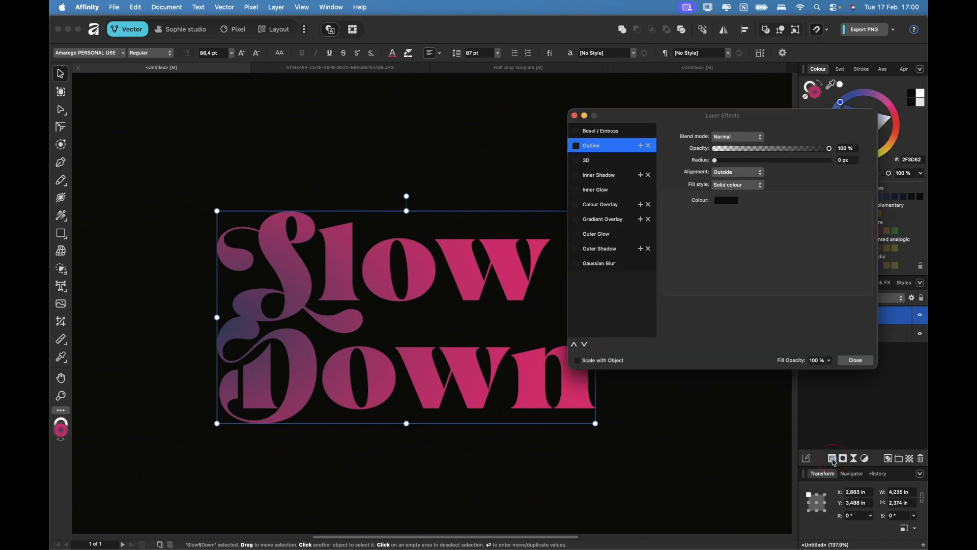
Turn on a white (FFFFFF) Outline effect for the Slow Down text.
left_click(577, 147)
left_click(731, 200)
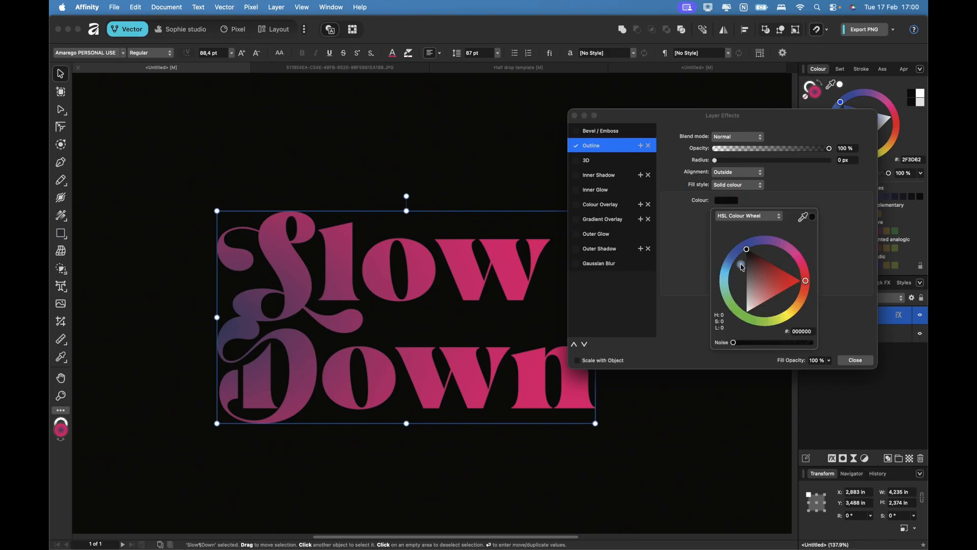
left_click_drag(752, 267, 748, 310)
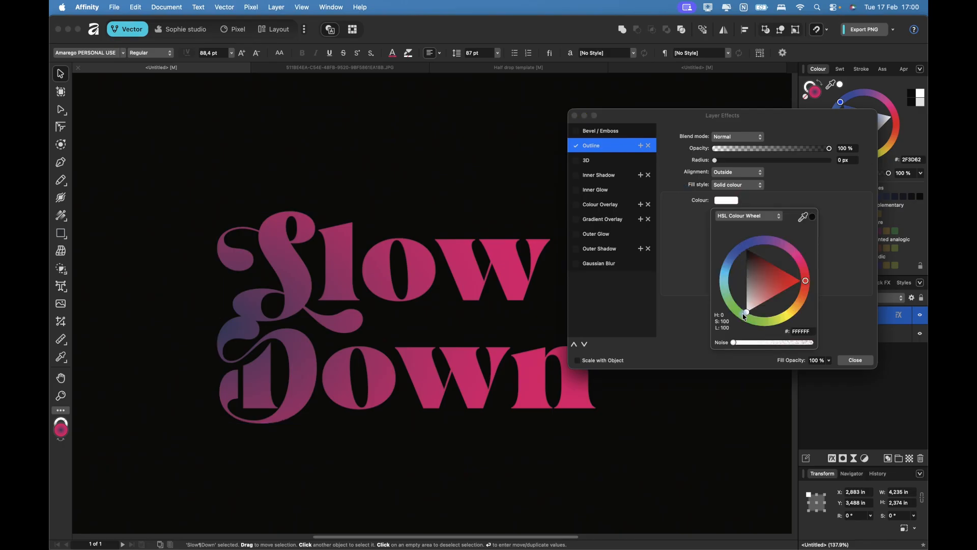
left_click_drag(716, 160, 787, 170)
Thicken the white outline radius to 48.9 px, check the lettering, and close the effects.
scroll(314, 312, "up", 6)
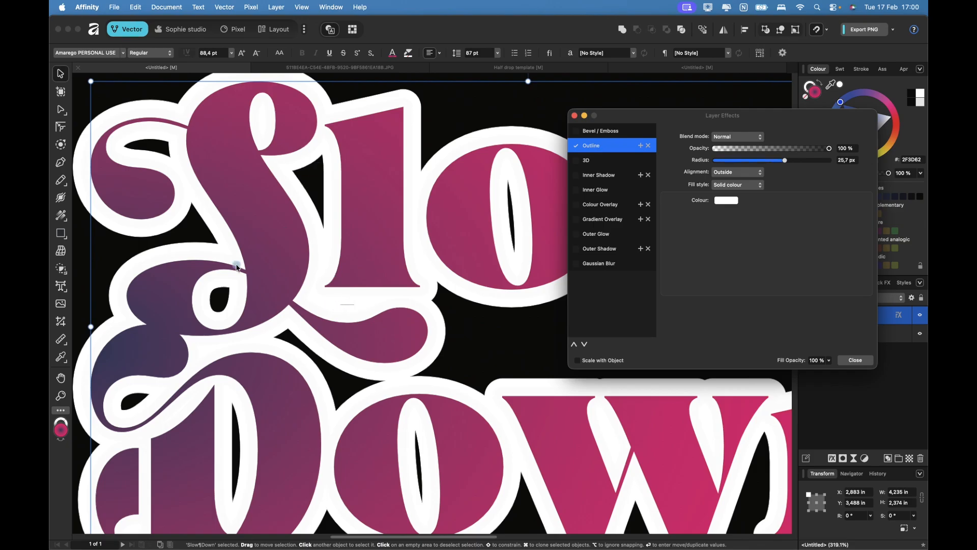
left_click_drag(787, 164, 818, 165)
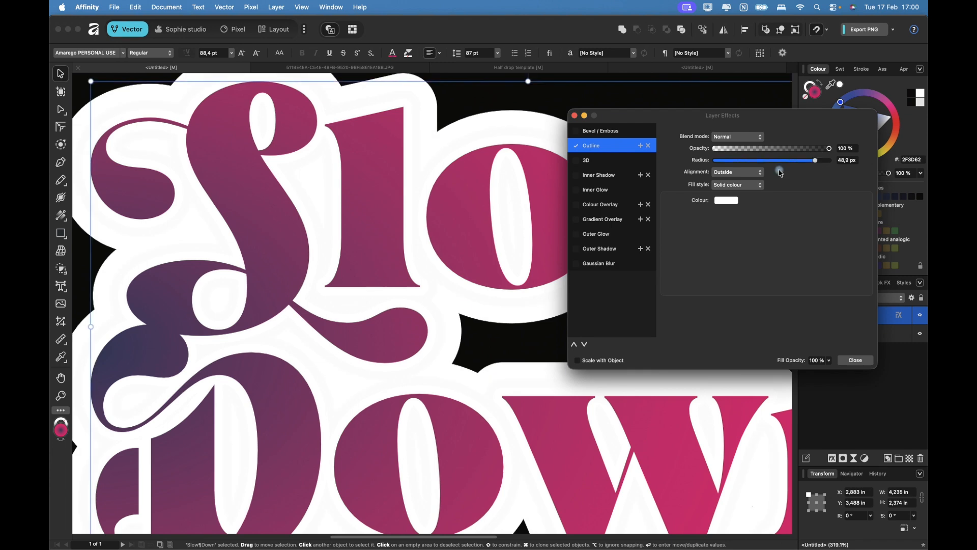
scroll(453, 313, "down", 5)
scroll(453, 313, "right", 10)
scroll(452, 313, "up", 3)
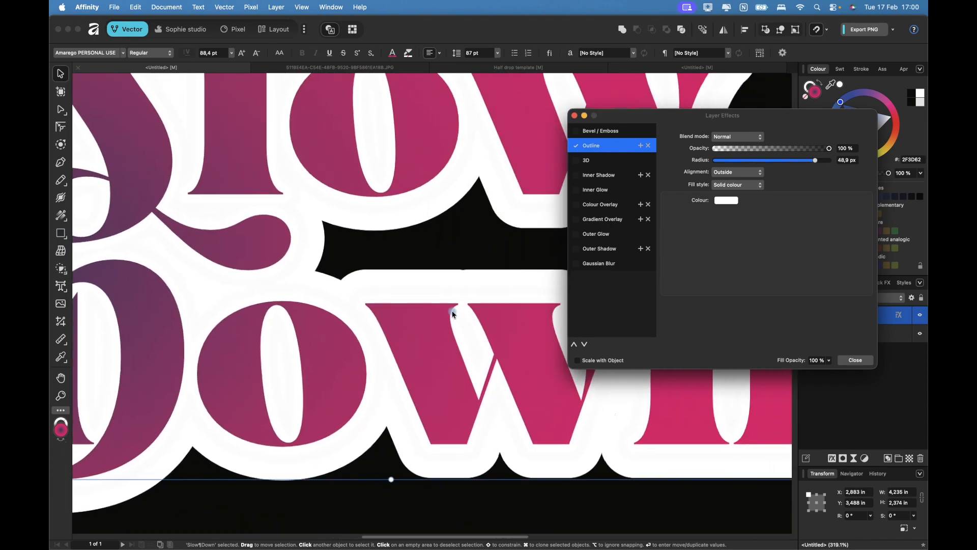
scroll(452, 313, "left", 6)
scroll(453, 314, "up", 2)
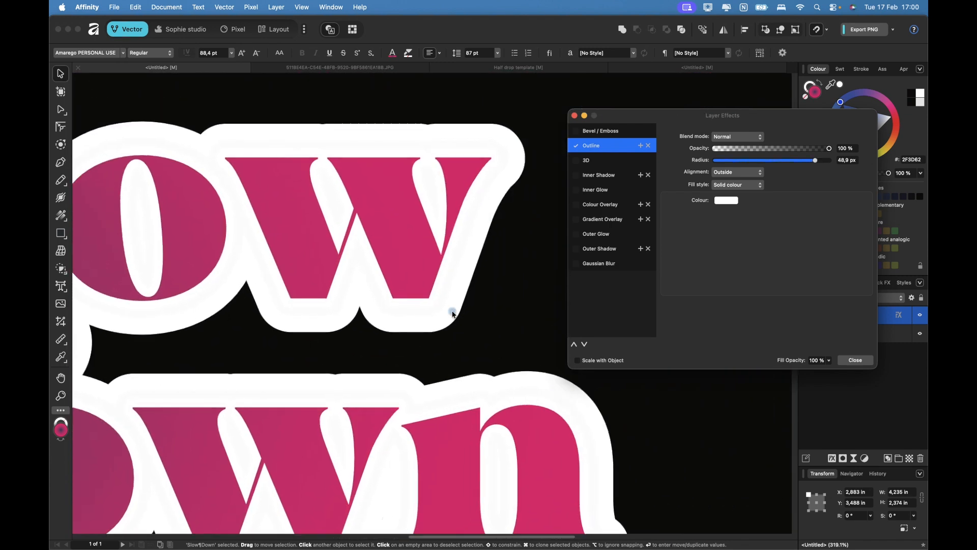
scroll(453, 313, "left", 6)
scroll(453, 313, "down", 3)
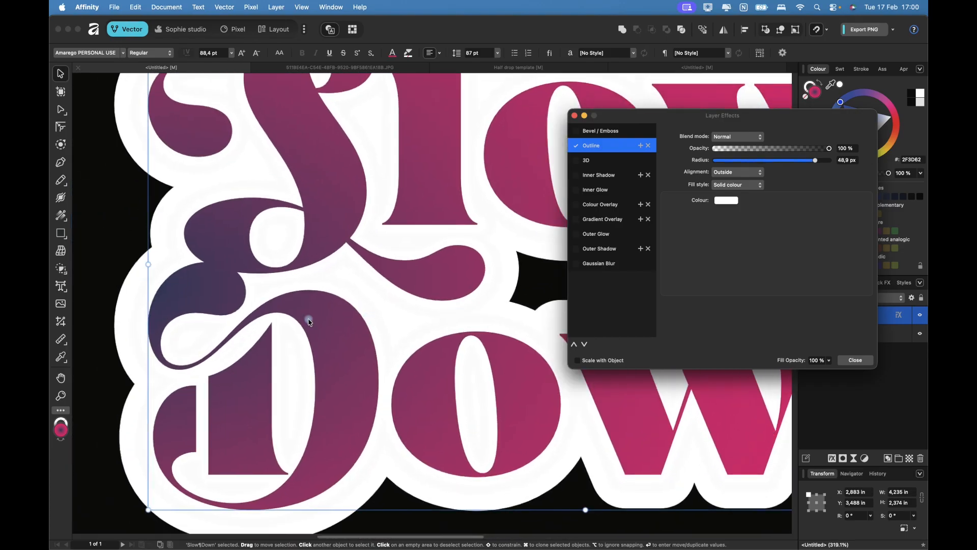
scroll(309, 321, "down", 5)
scroll(309, 321, "down", 3)
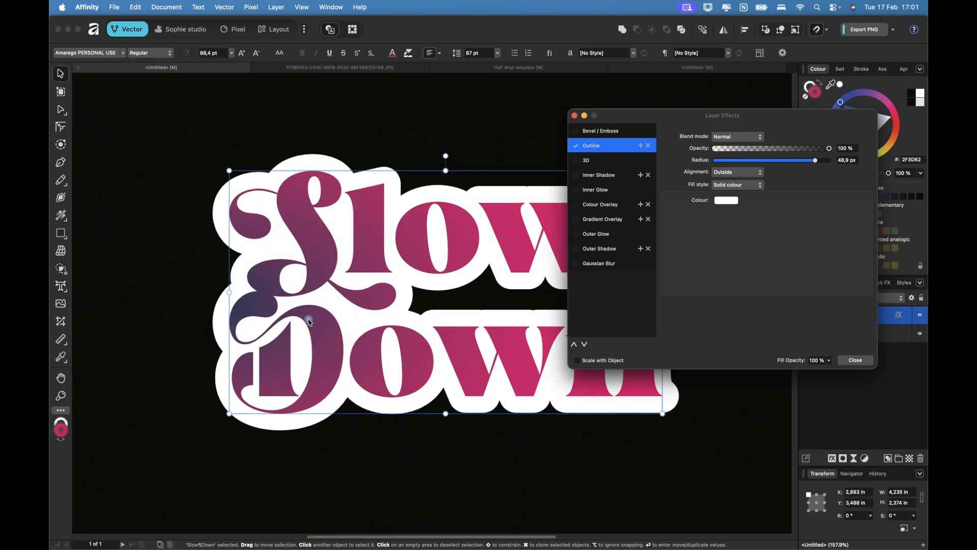
scroll(309, 322, "down", 1)
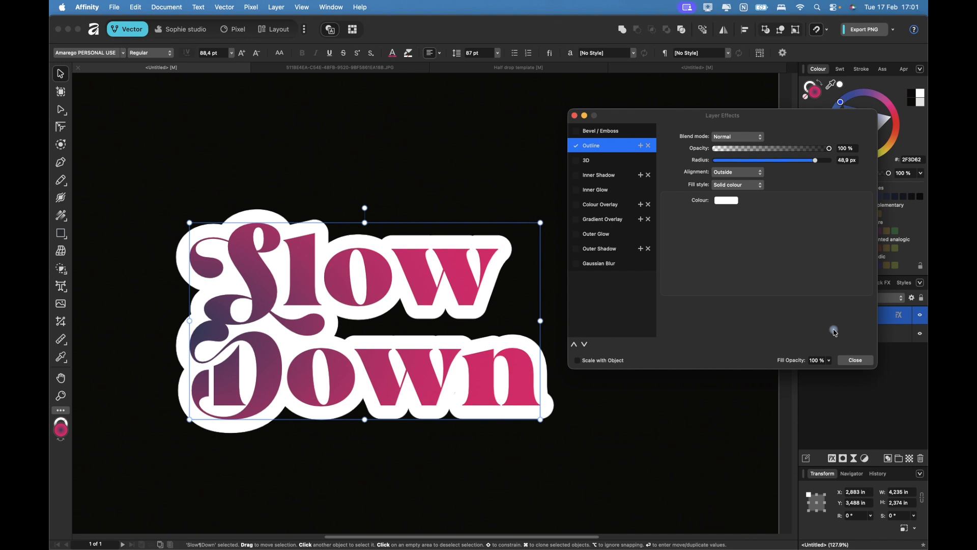
left_click(856, 361)
left_click(854, 365)
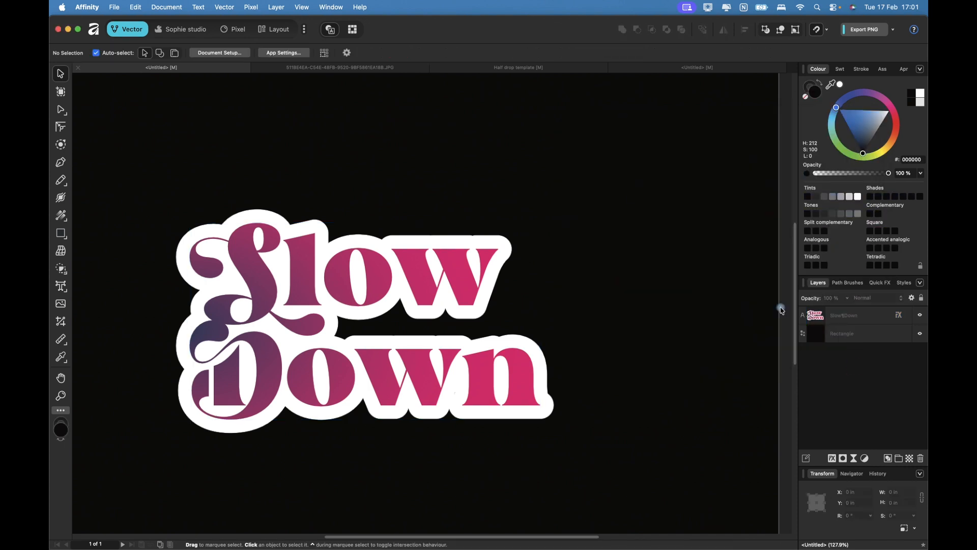
Switch to the dog photo JPG and select its Background layer.
left_click(370, 68)
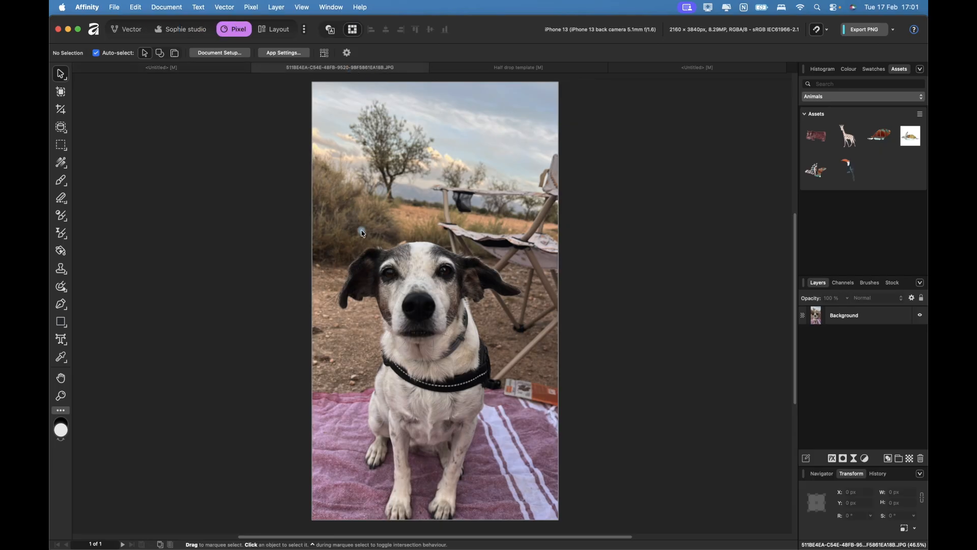
scroll(363, 234, "down", 3)
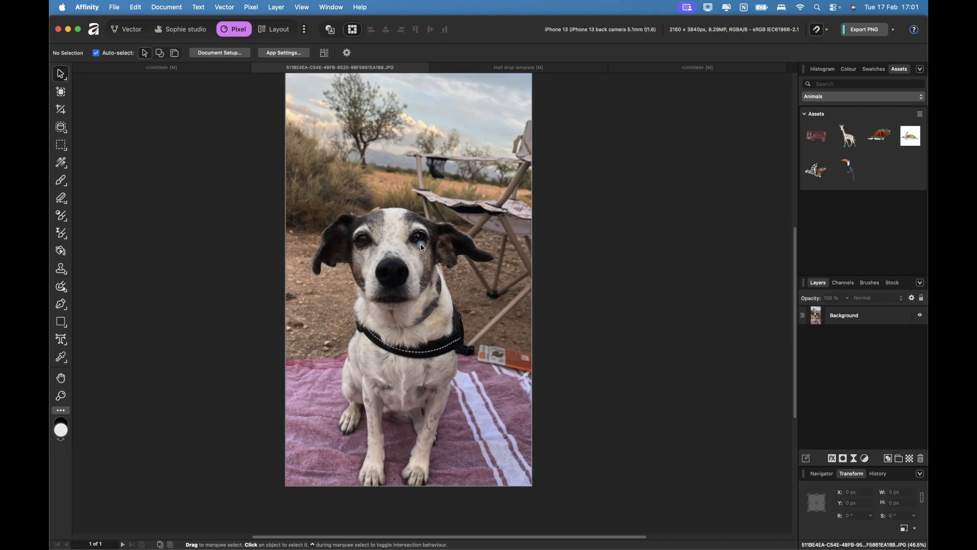
scroll(420, 247, "up", 4)
scroll(420, 243, "down", 1)
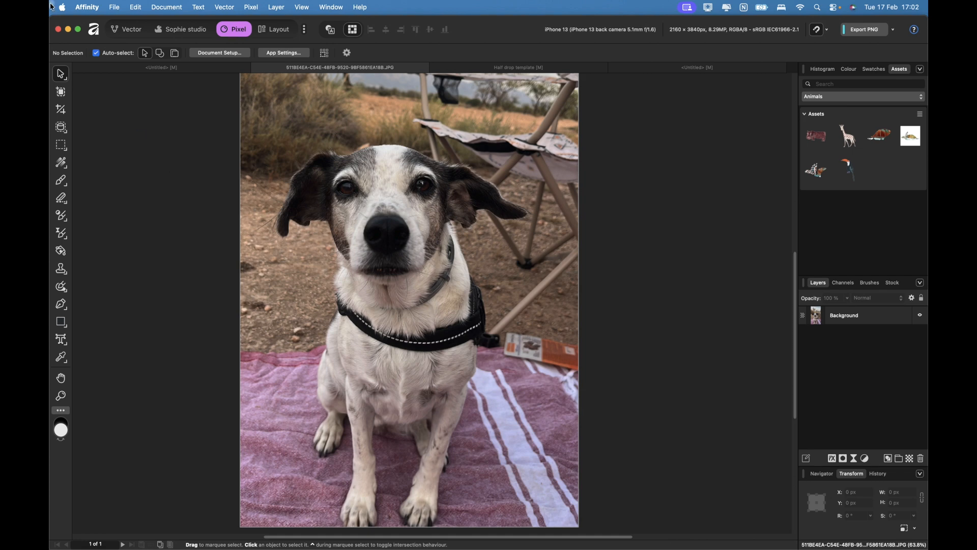
left_click(283, 207)
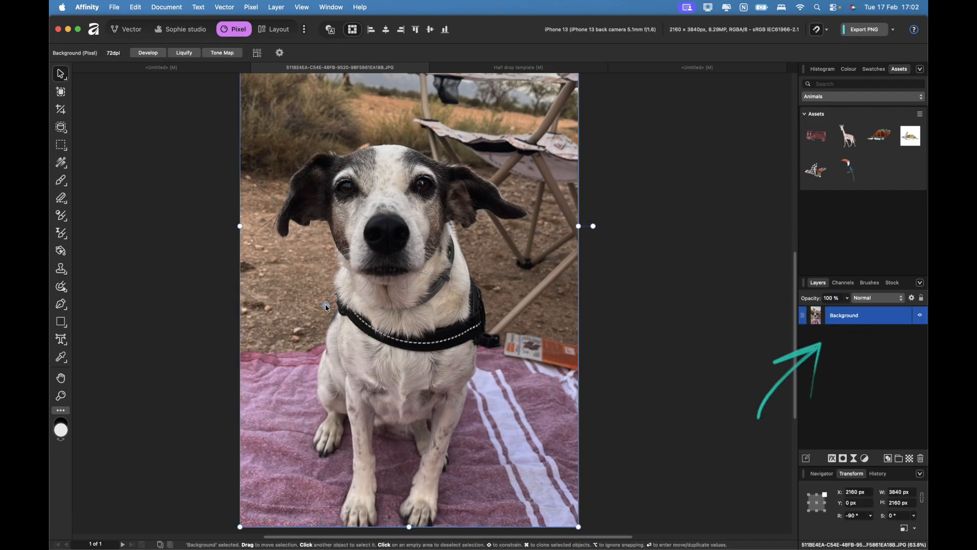
Paint a Selection Brush selection over the dog's head, chest, harness and front leg.
left_click(61, 128)
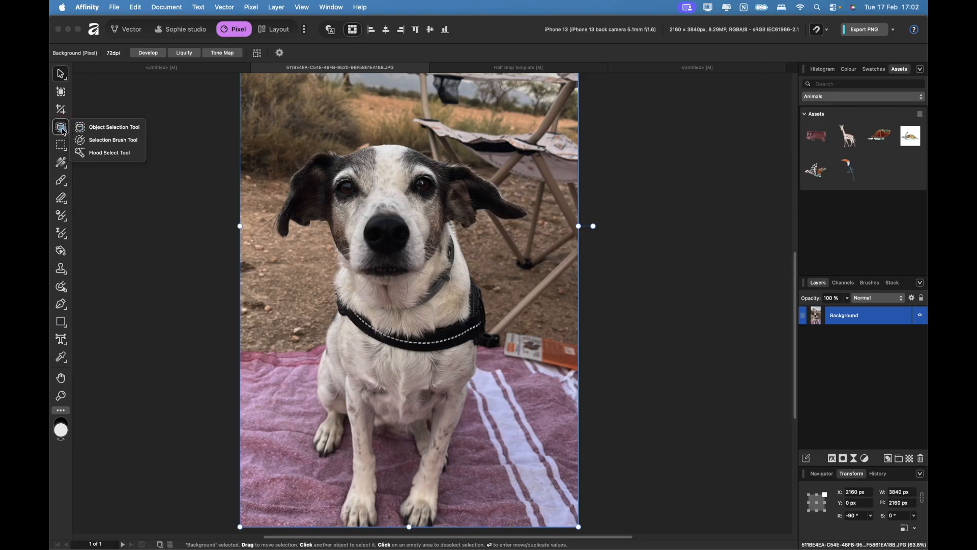
left_click(99, 144)
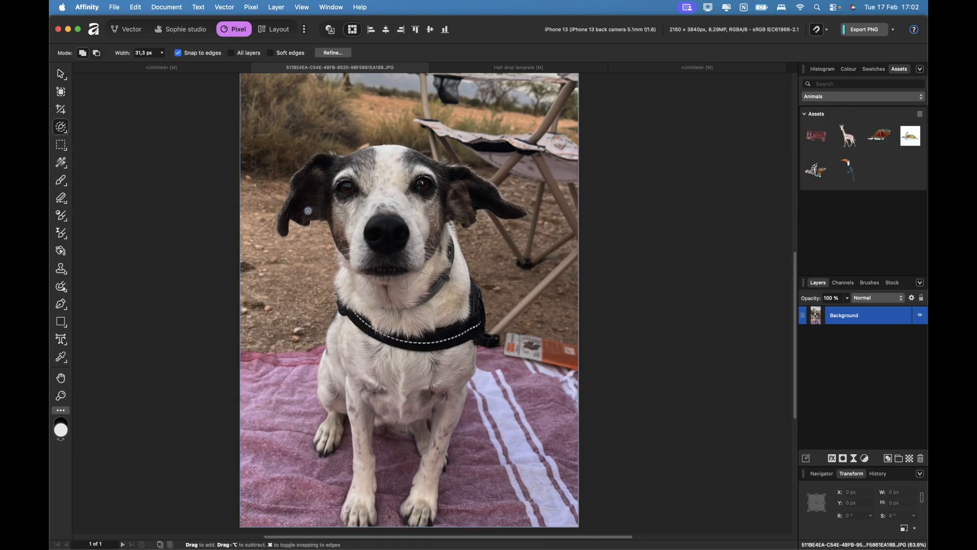
key("bracketright")
key("bracketright")
key("bracketright")
mouse_move(331, 186)
left_mouse_down()
mouse_move(379, 217)
mouse_move(390, 277)
mouse_move(396, 221)
mouse_move(385, 376)
mouse_move(371, 402)
left_mouse_up()
mouse_move(386, 227)
left_mouse_down()
mouse_move(374, 184)
mouse_move(351, 162)
mouse_move(423, 163)
mouse_move(451, 198)
mouse_move(417, 168)
left_mouse_up()
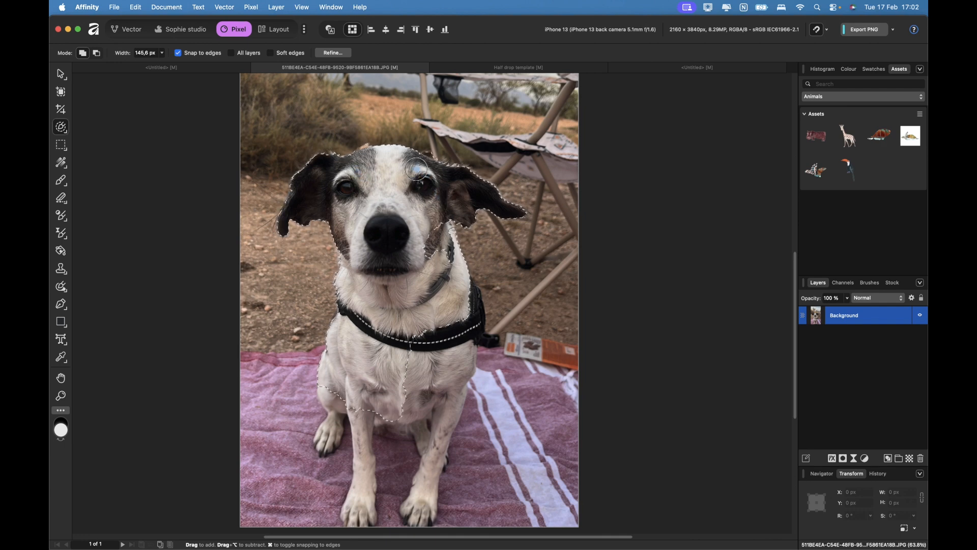
scroll(428, 204, "down", 2)
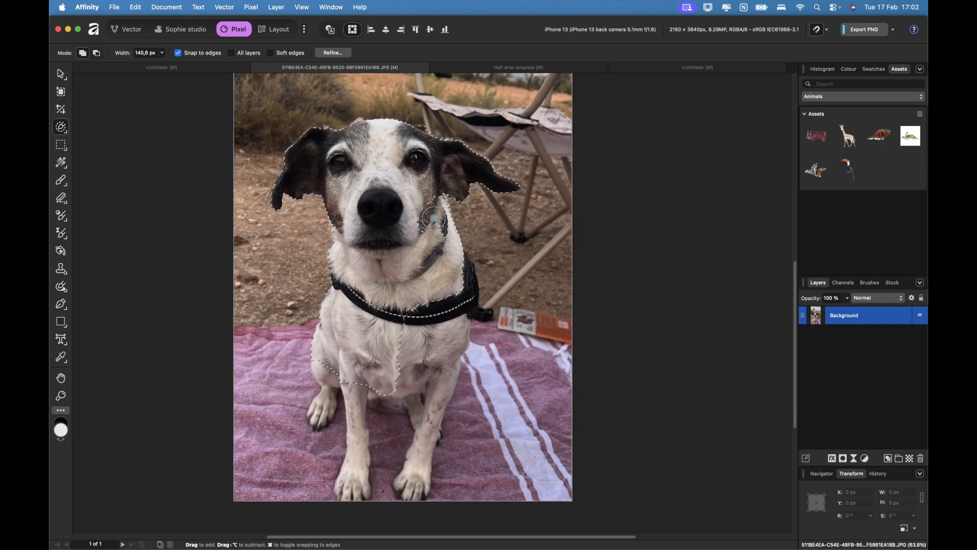
mouse_move(451, 280)
left_mouse_down()
mouse_move(418, 316)
mouse_move(433, 344)
mouse_move(421, 387)
left_mouse_up()
key("bracketleft")
key("bracketleft")
key("bracketleft")
key("bracketleft")
left_click_drag(356, 380, 358, 423)
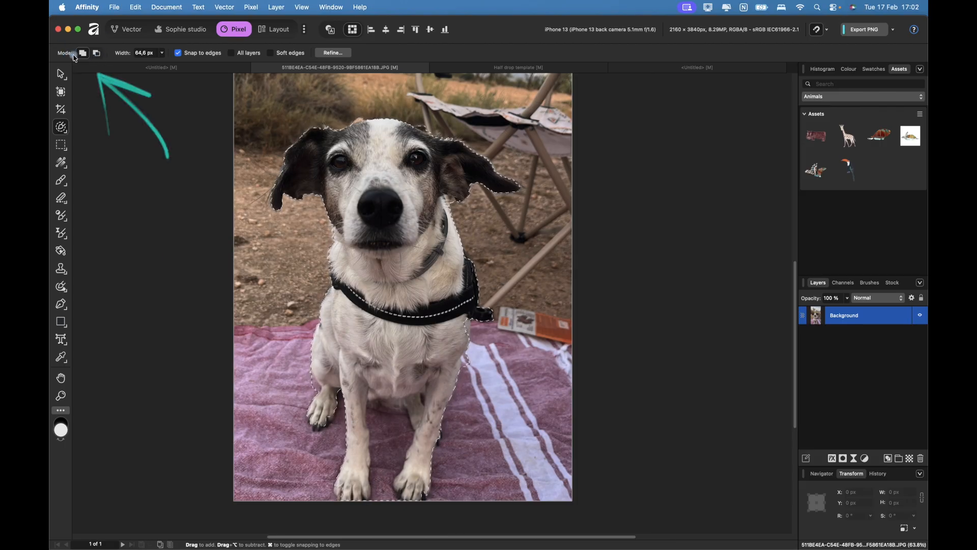
Refine the selection around the leg gap with a smaller brush in Subtract and Add modes.
left_click(100, 58)
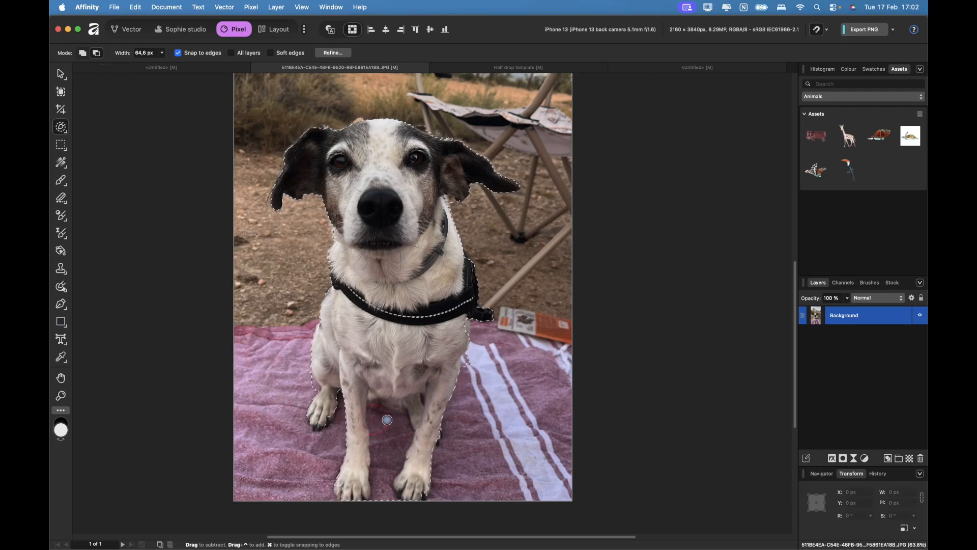
key("[")
scroll(392, 411, "up", 10)
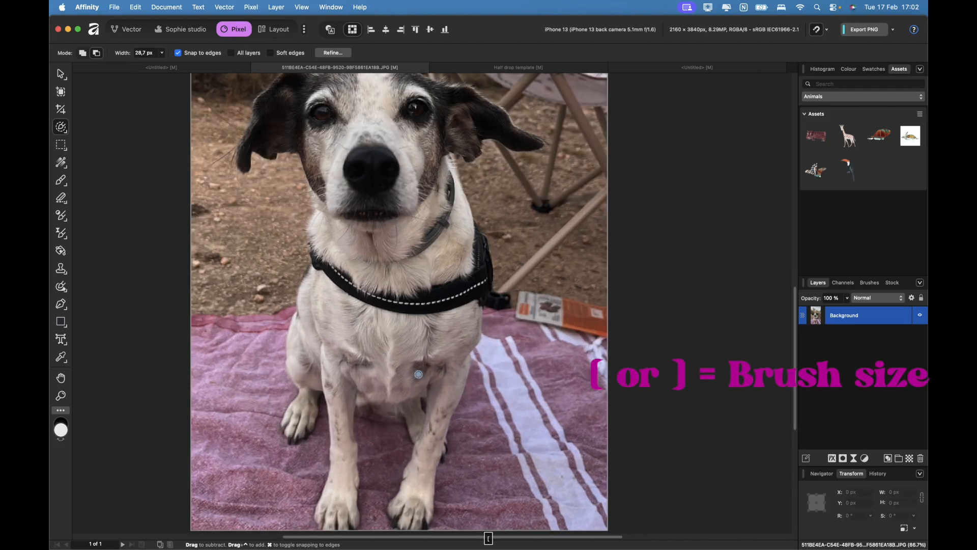
key("bracketright")
key("bracketright")
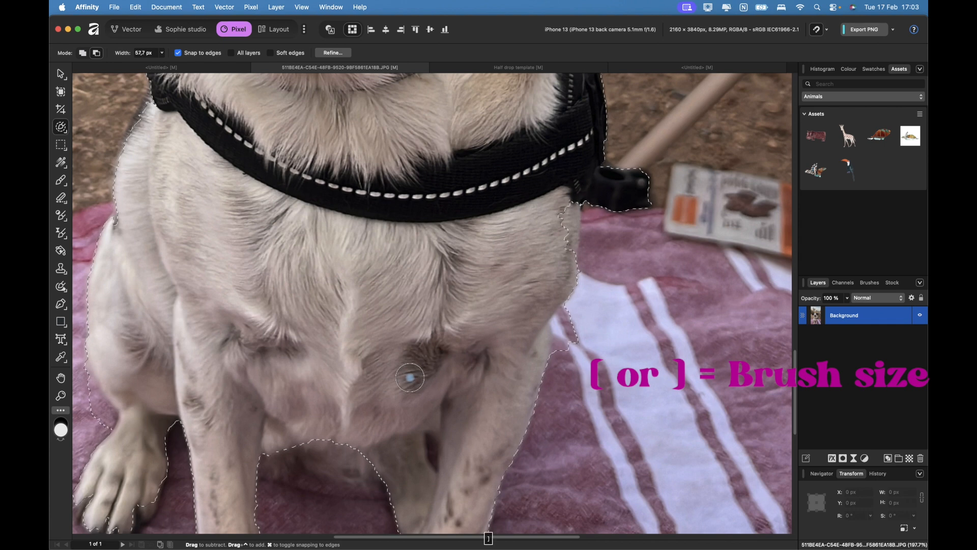
key("bracketleft")
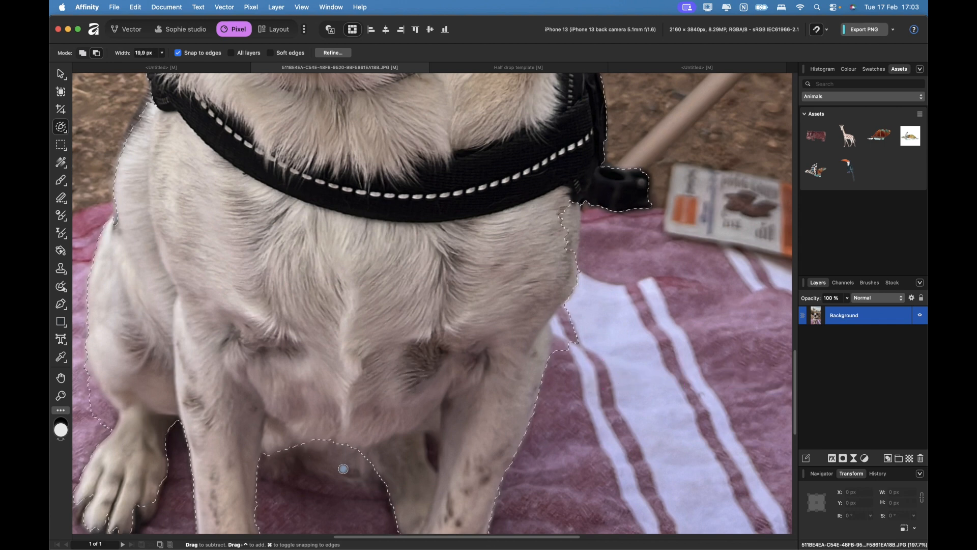
left_click(82, 52)
mouse_move(292, 470)
left_mouse_down()
mouse_move(277, 460)
mouse_move(348, 478)
left_mouse_up()
Zoom and pan to review the dog selection's edges.
scroll(132, 394, "up", 5)
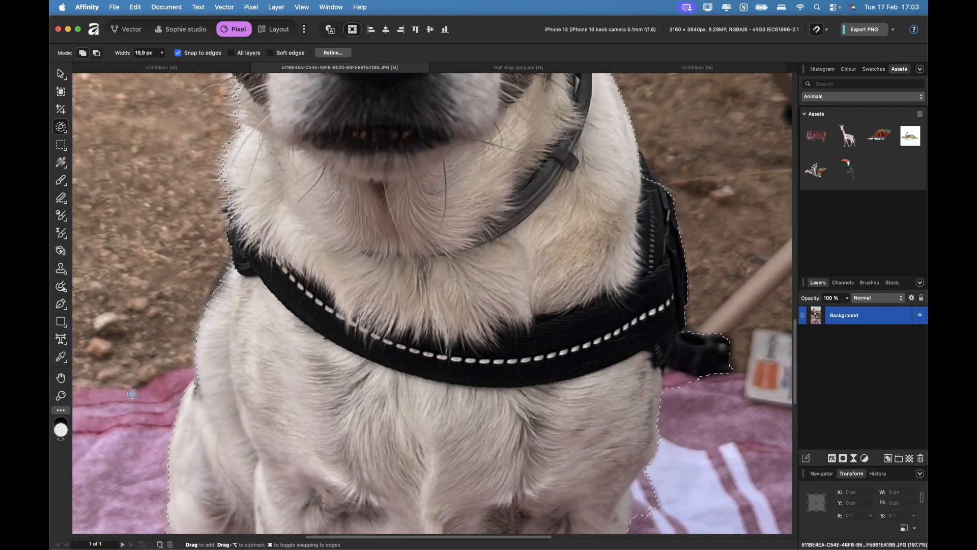
scroll(275, 210, "up", 5)
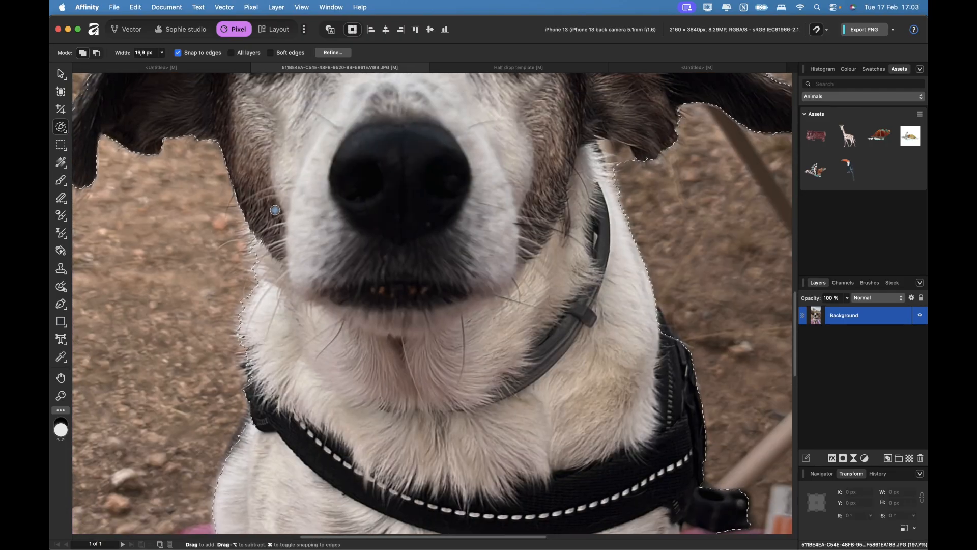
scroll(244, 325, "up", 3)
scroll(244, 325, "up", 4)
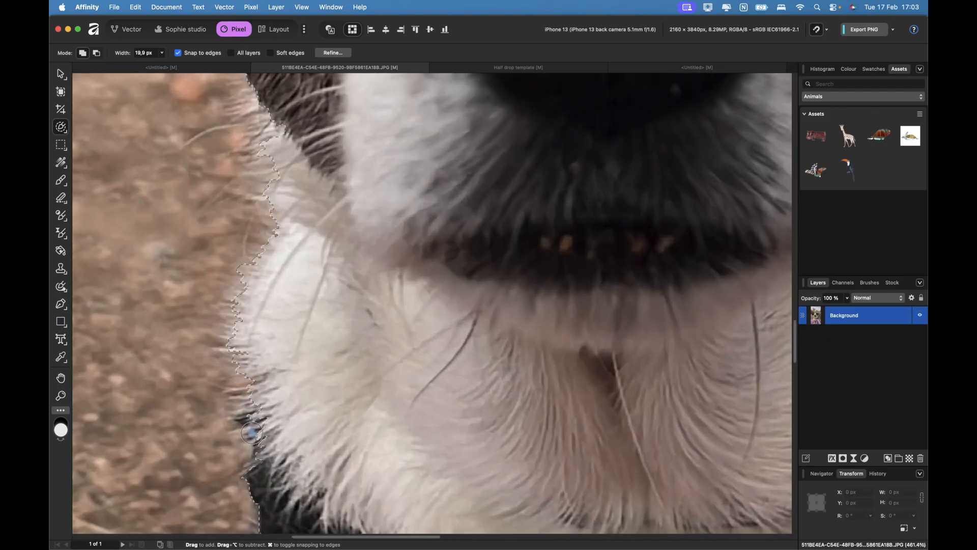
scroll(268, 325, "up", 4)
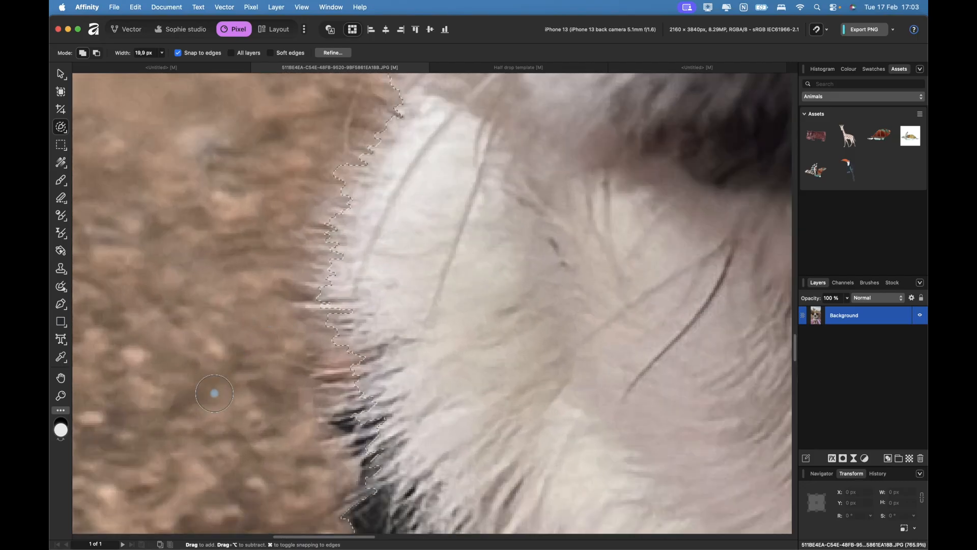
scroll(214, 393, "down", 2)
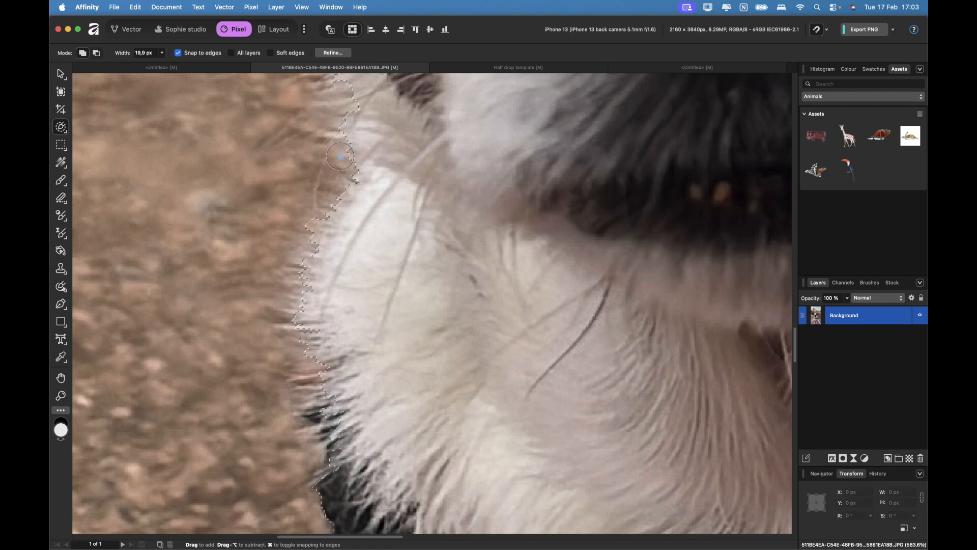
scroll(331, 179, "down", 1)
scroll(331, 179, "down", 1)
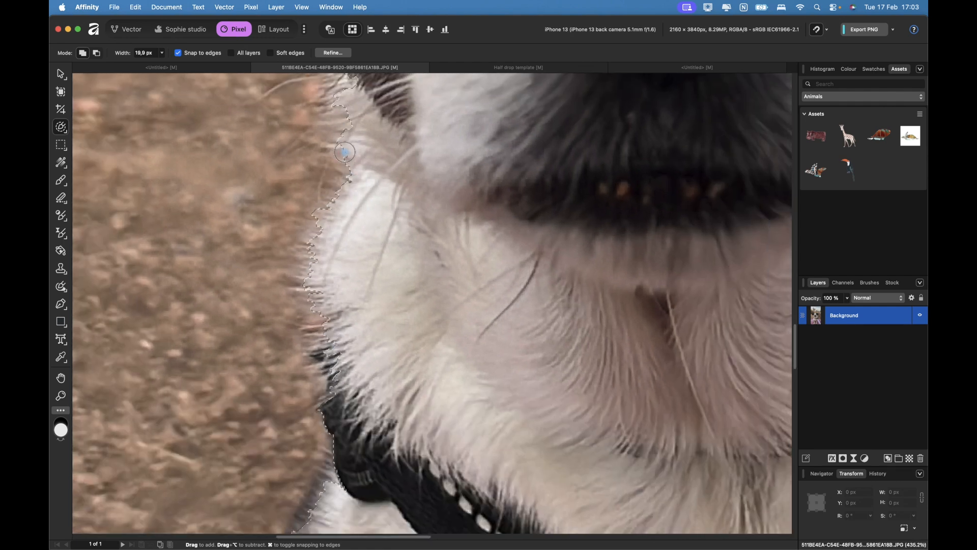
scroll(345, 152, "up", 5)
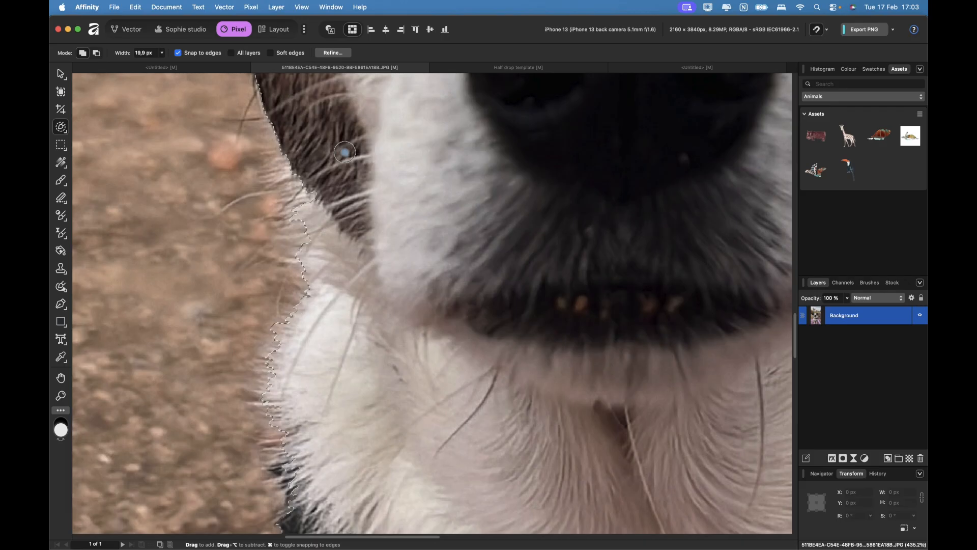
left_click(251, 7)
Feather the dog selection with a radius of about 13.9 px.
mouse_move(280, 42)
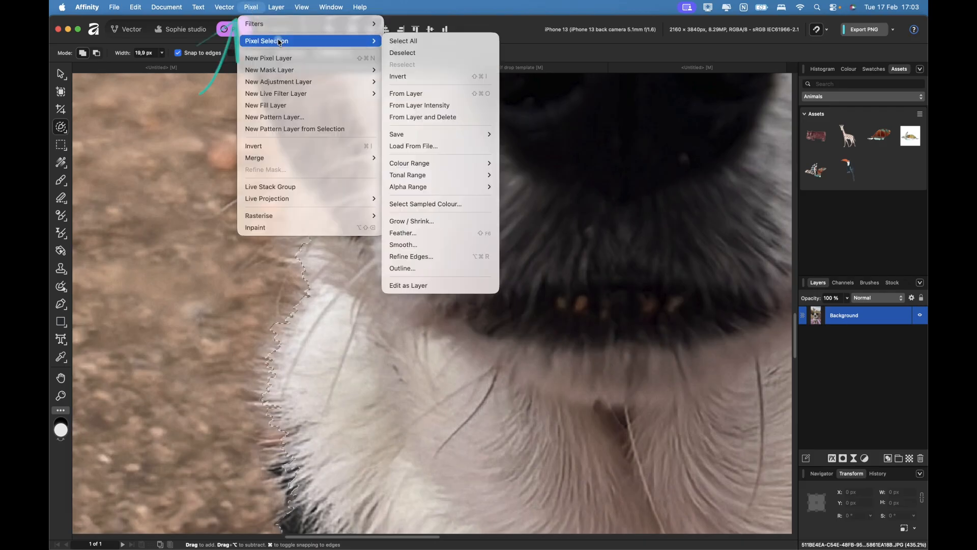
left_click(414, 233)
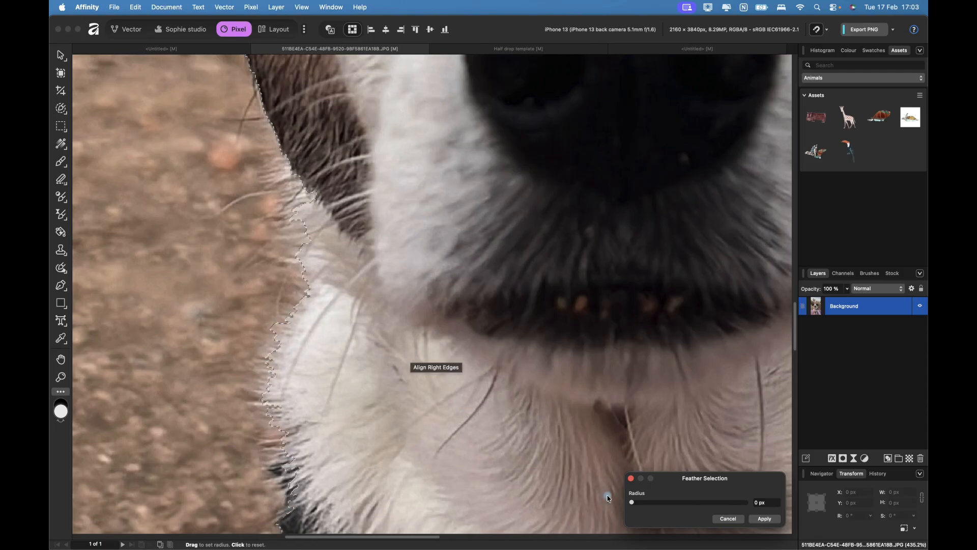
left_click(543, 289)
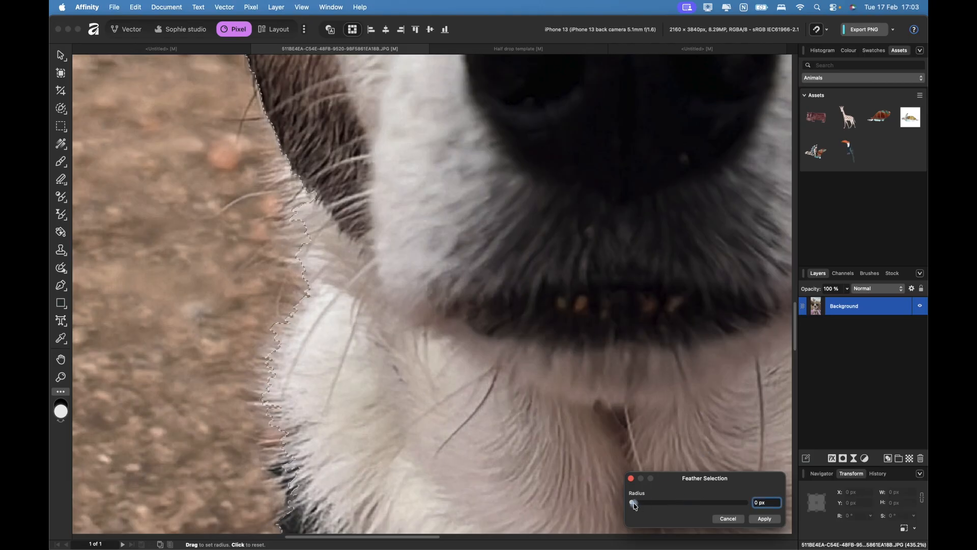
left_click_drag(636, 506, 634, 507)
left_click_drag(634, 508, 647, 508)
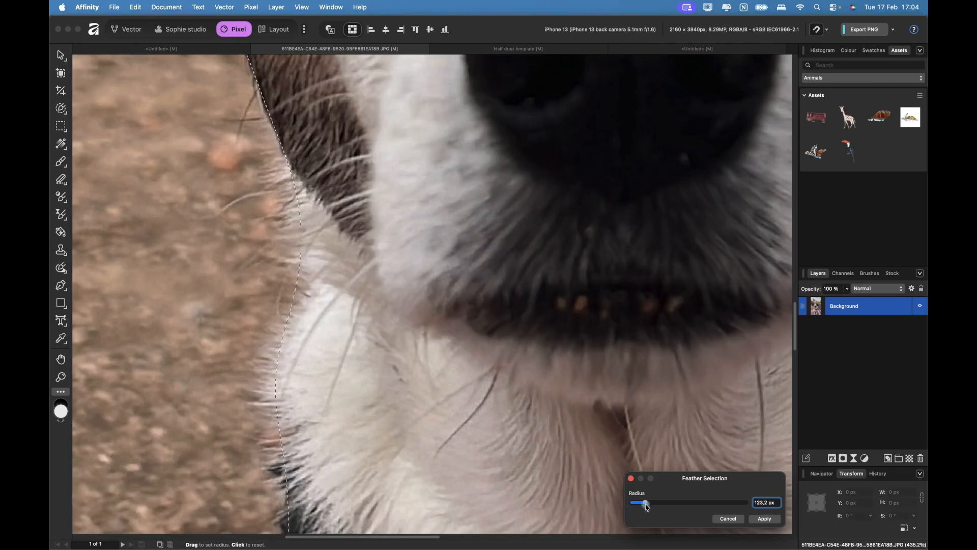
left_click_drag(647, 507, 635, 508)
left_click(765, 518)
scroll(553, 287, "down", 10)
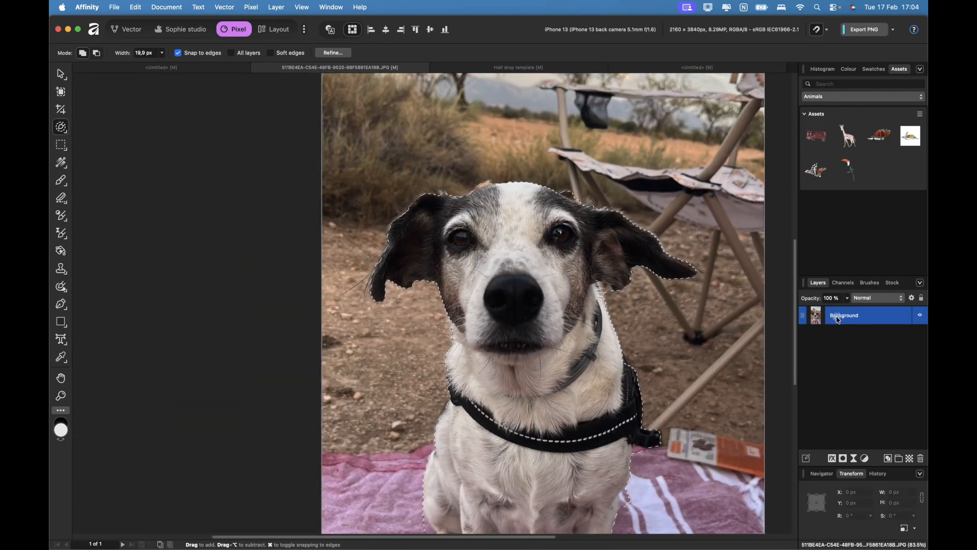
Copy the selected dog onto a new layer with Command+J and hide the original photo layer.
key("super+j")
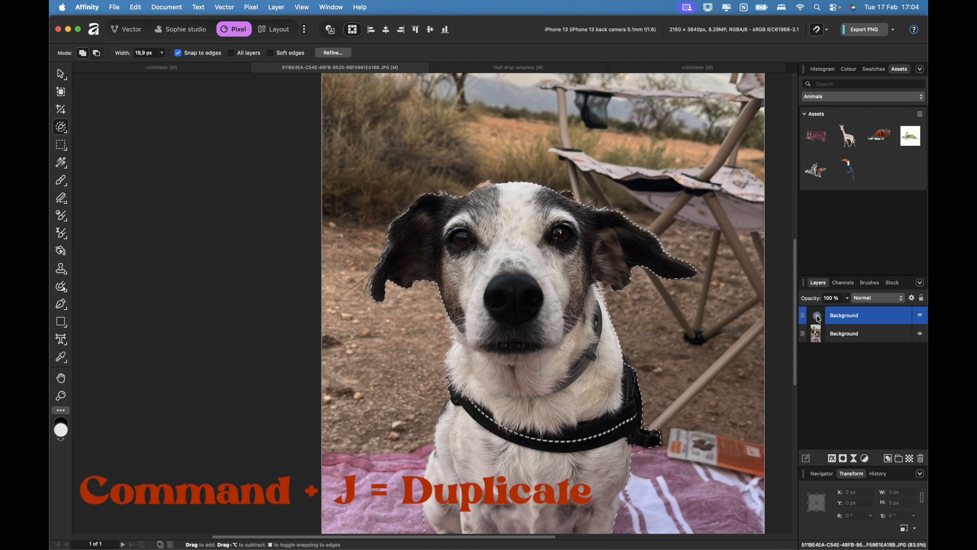
left_click(872, 338)
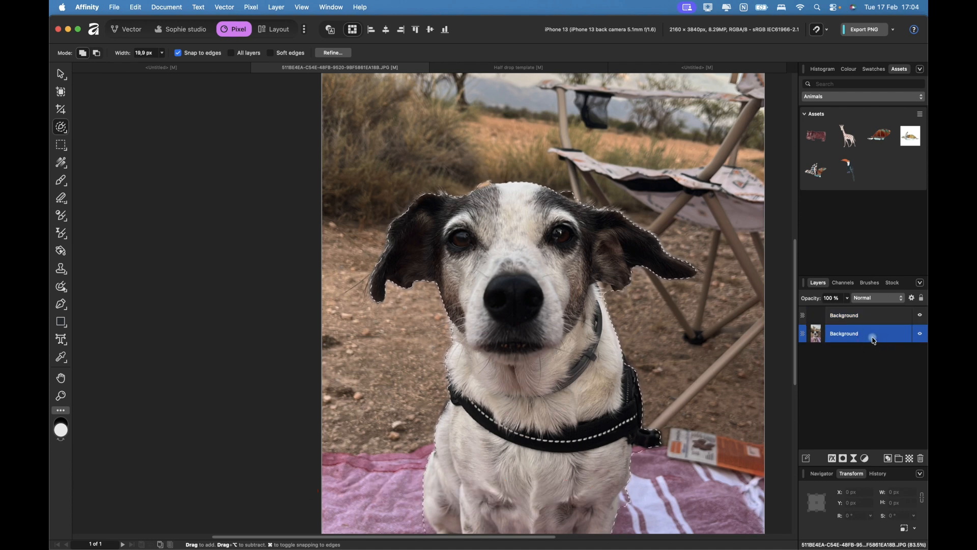
left_click(922, 336)
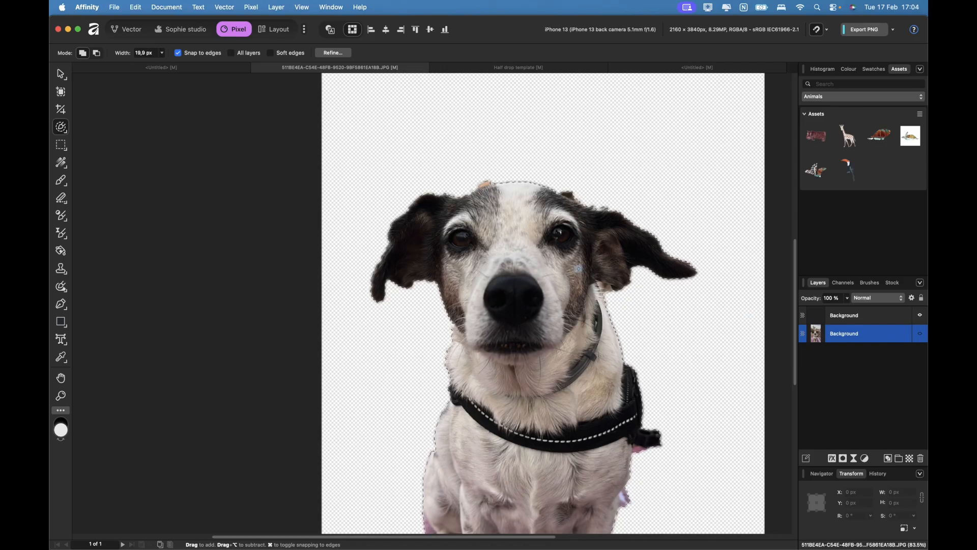
scroll(579, 268, "down", 5)
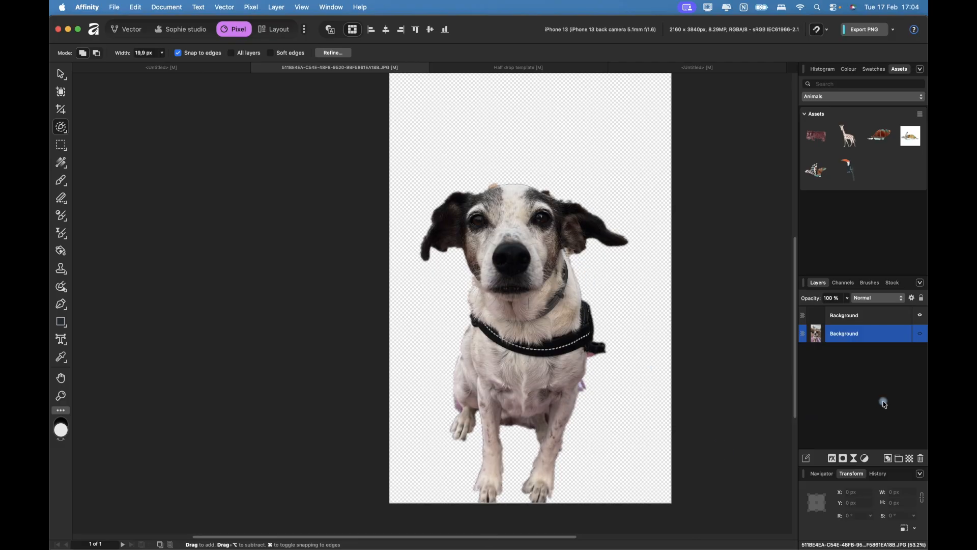
left_click(868, 319)
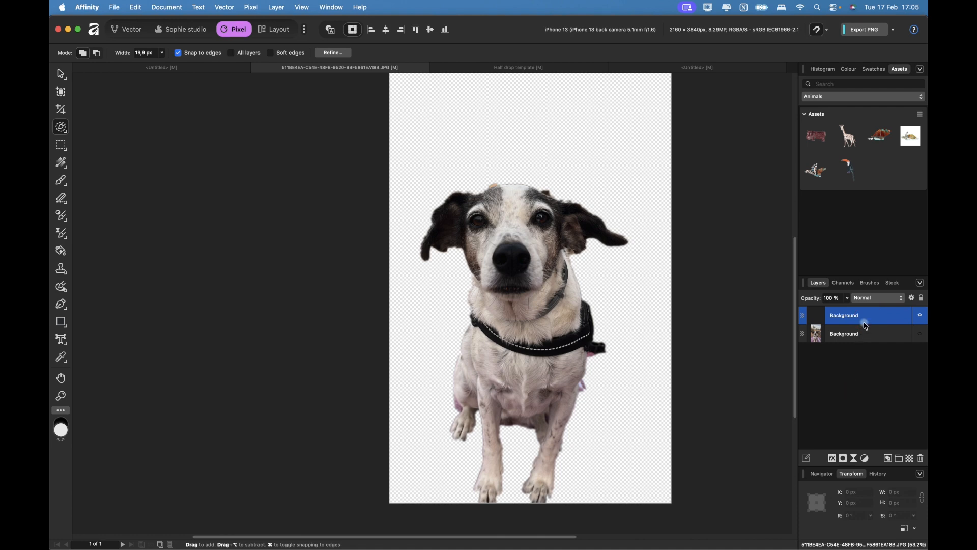
left_click(832, 459)
Add a white 35.3 px Outline effect to the dog layer, set to scale with the object.
left_click(577, 147)
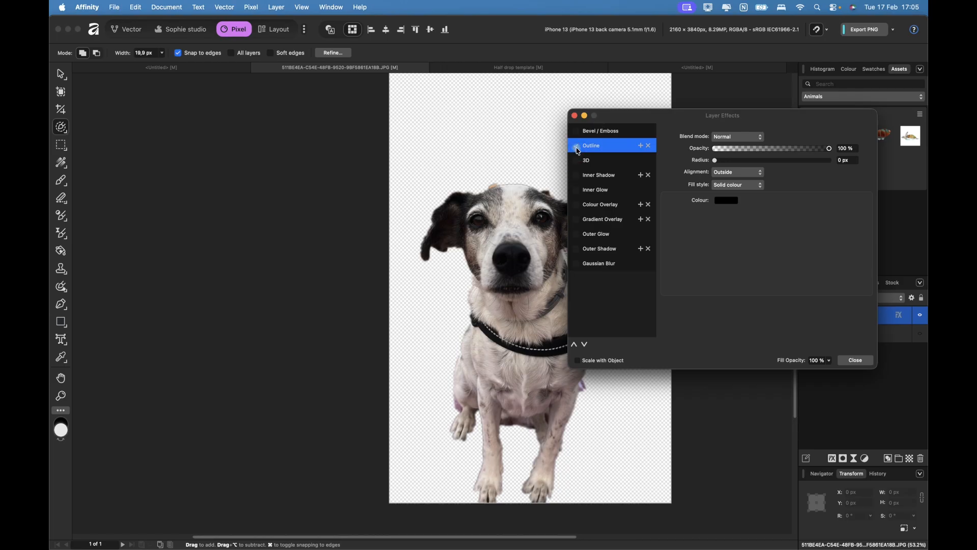
left_click(722, 202)
left_click(748, 311)
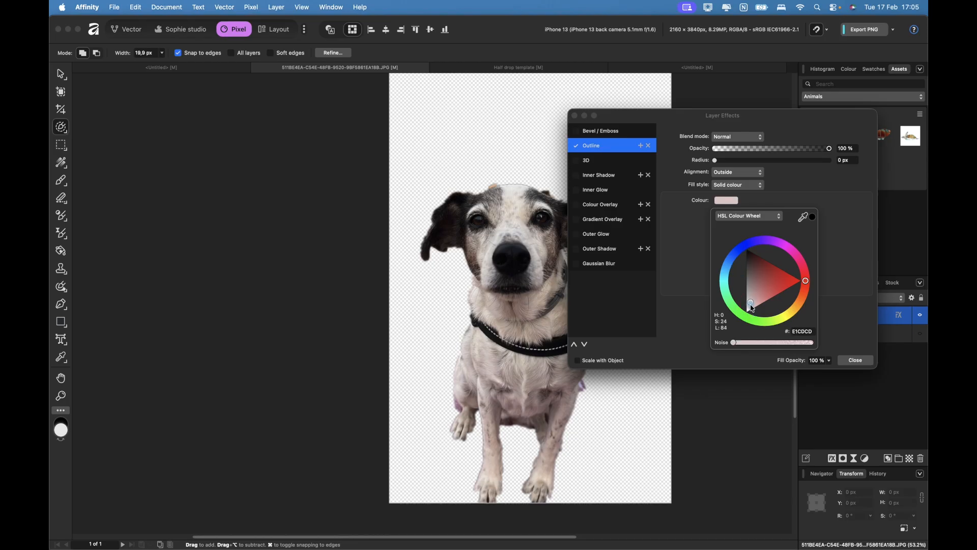
left_click(714, 161)
left_click_drag(735, 162, 799, 170)
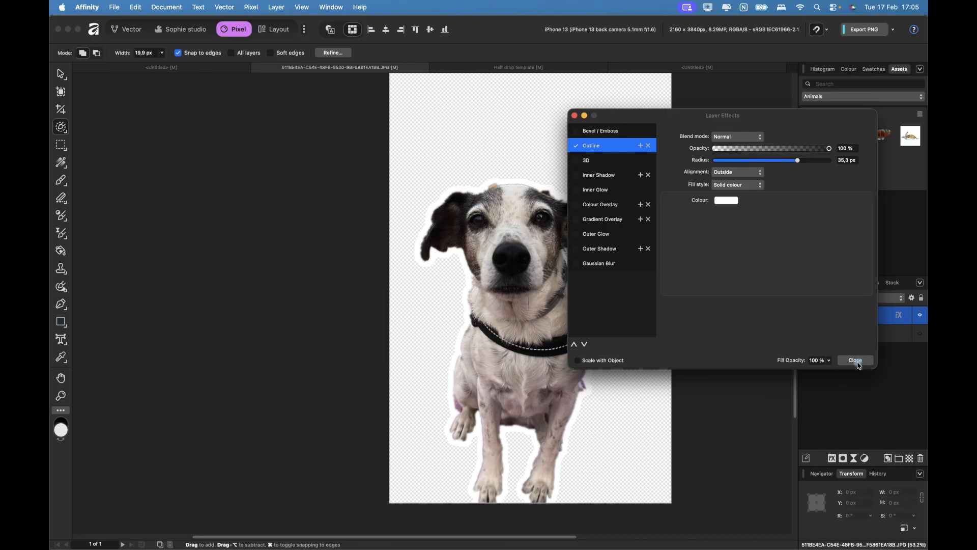
left_click(578, 361)
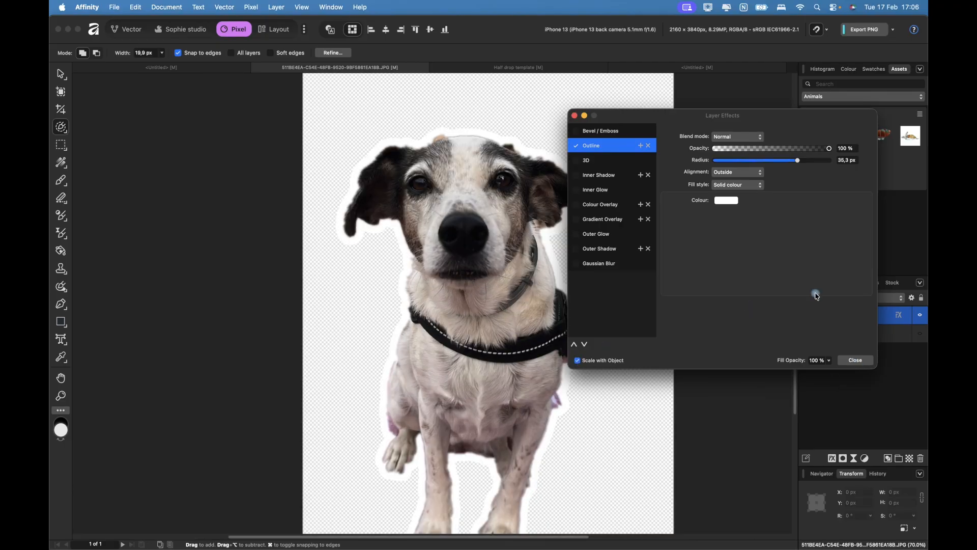
left_click(856, 361)
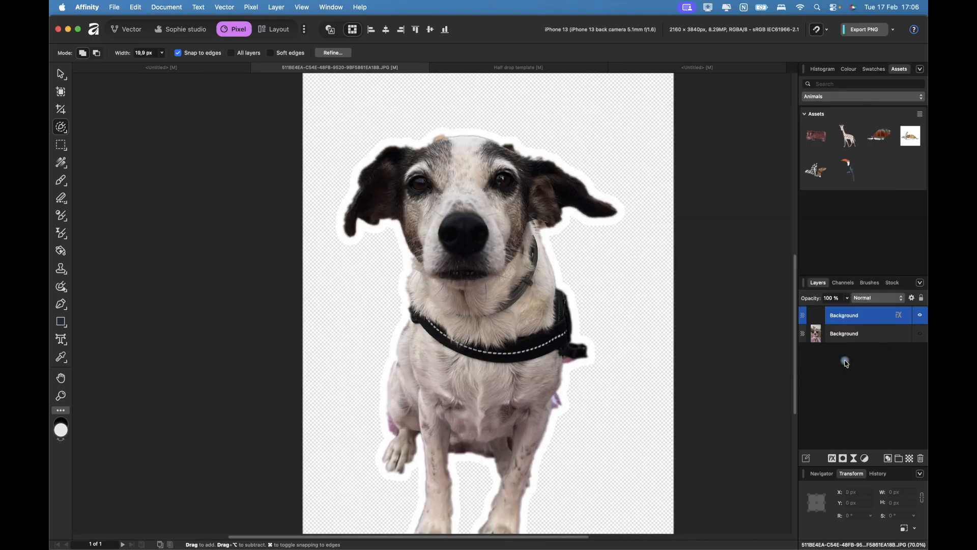